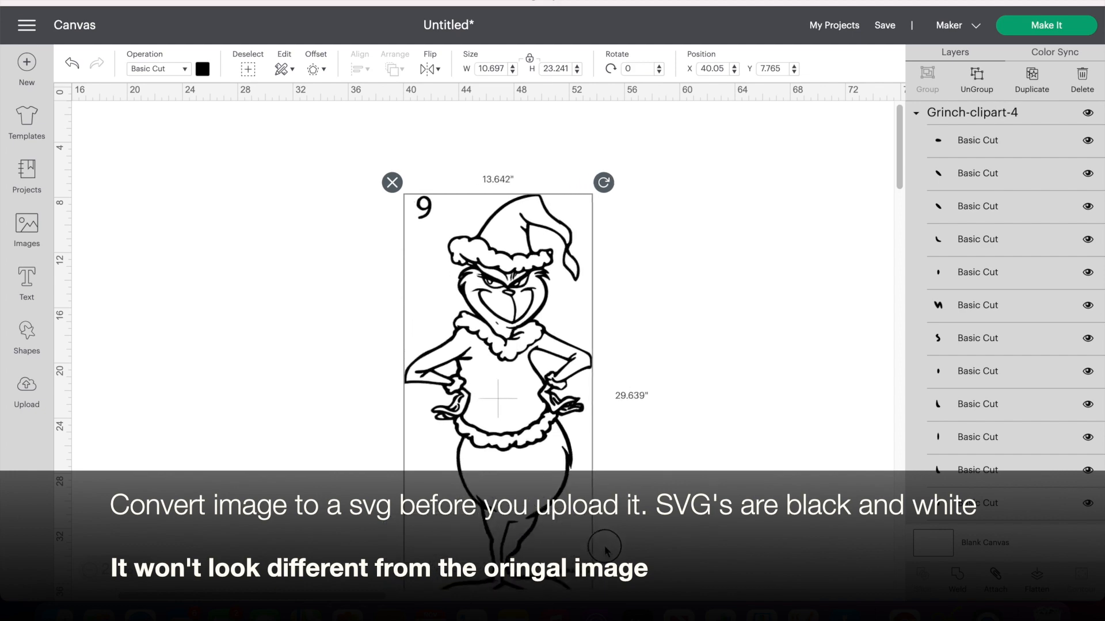
# - Ungroup the Grinch artwork and move the main figure away from its small loose pieces
pyautogui.moveTo(533, 514); pyautogui.dragTo(523, 436)
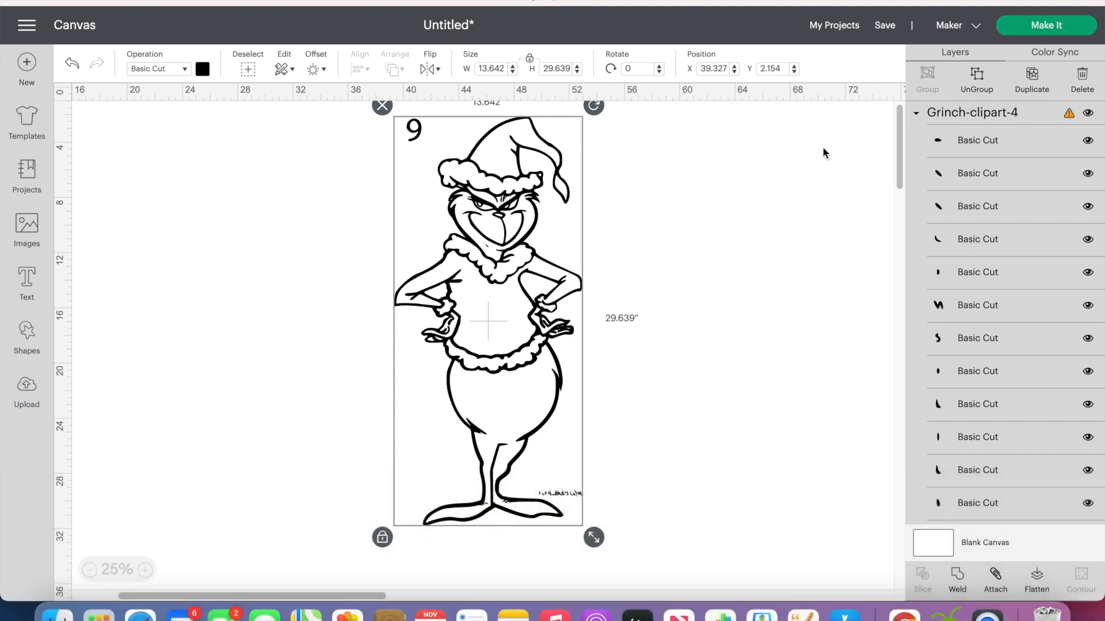
pyautogui.click(977, 81)
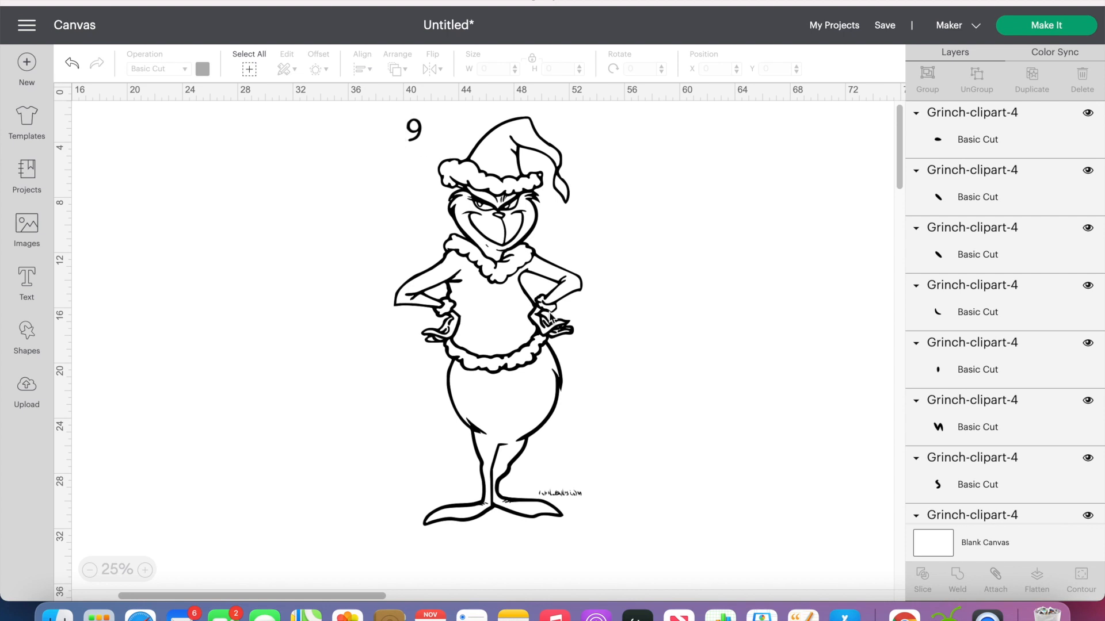
pyautogui.click(531, 337)
pyautogui.moveTo(531, 337); pyautogui.dragTo(231, 373)
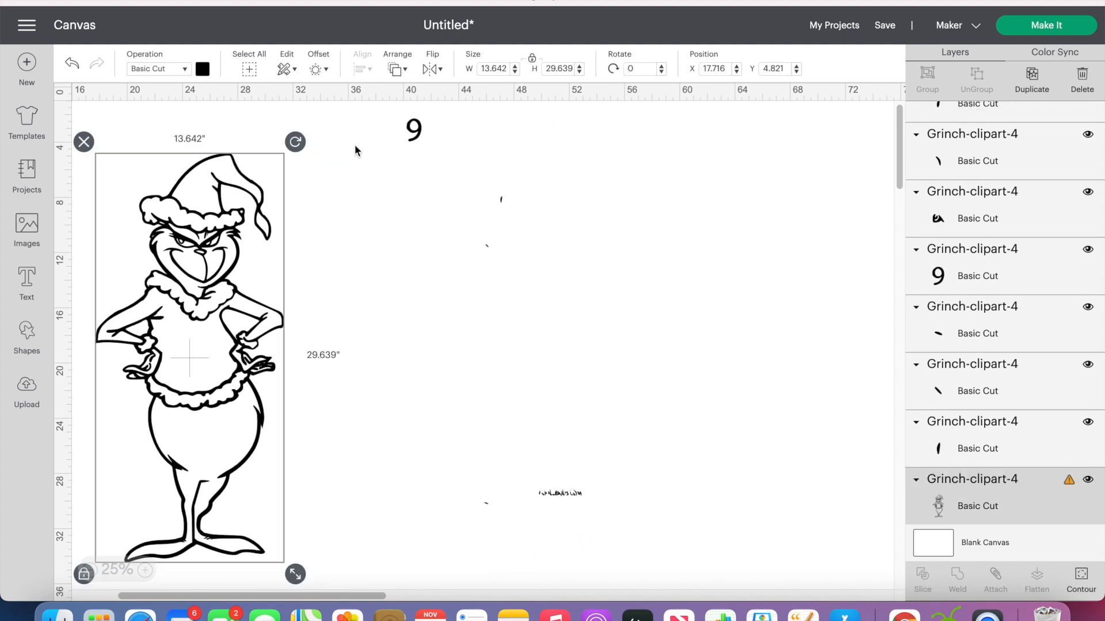
# - Delete the number 9, the stray marks and the small watermark text left over from the Grinch artwork
pyautogui.click(367, 123)
pyautogui.moveTo(366, 123); pyautogui.dragTo(521, 262)
pyautogui.press('Delete')
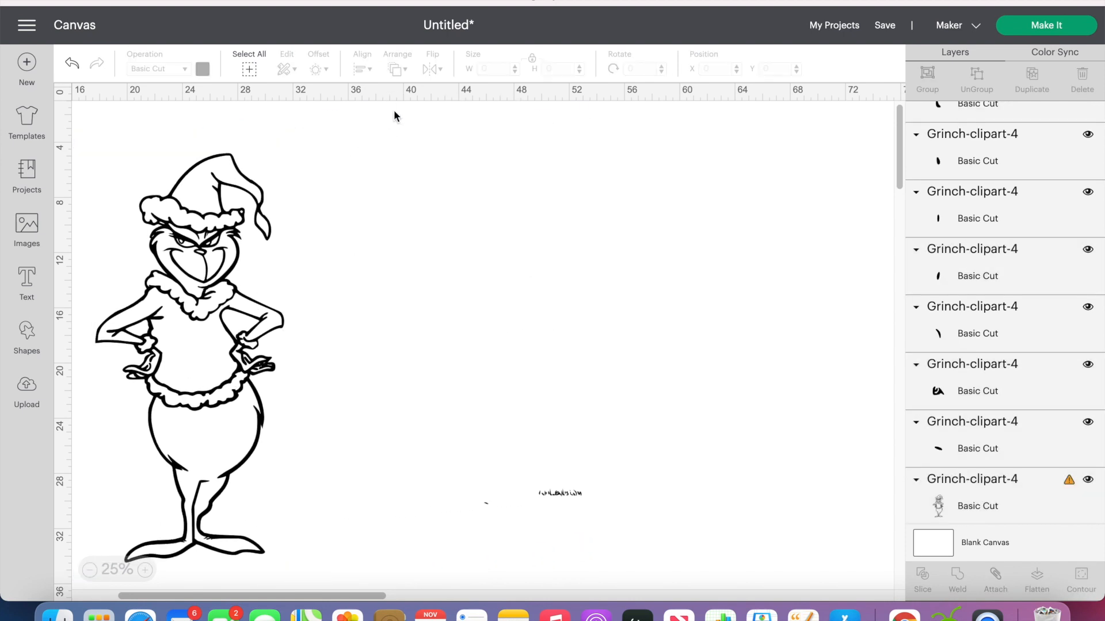
pyautogui.moveTo(451, 474); pyautogui.dragTo(667, 506)
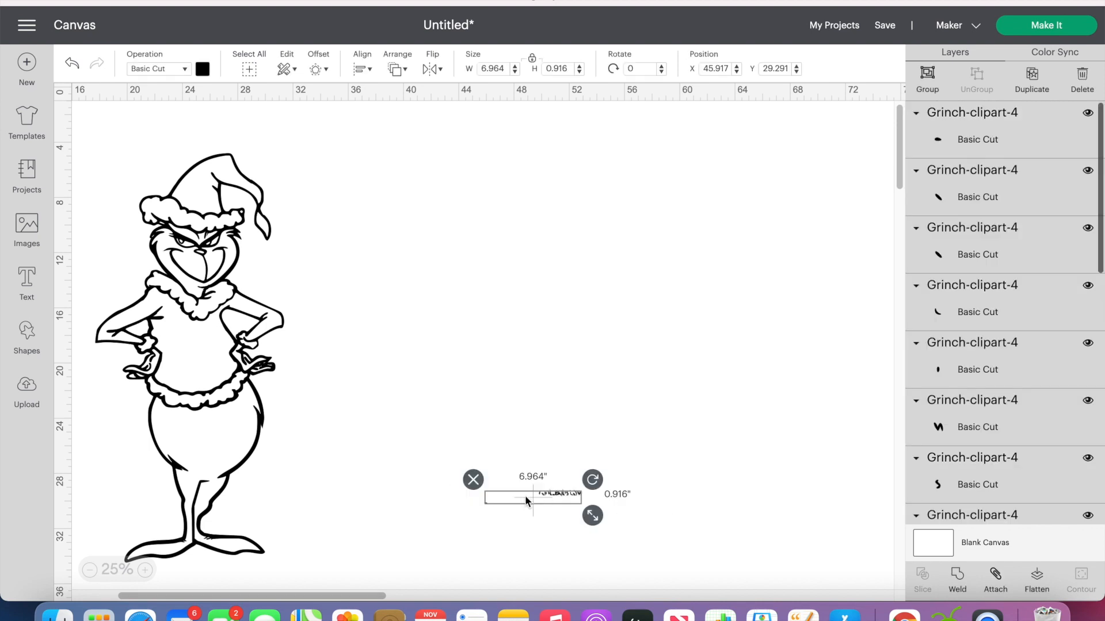
pyautogui.click(476, 479)
# - Move the Grinch figure back to the middle of the canvas and add a text object reading "L"
pyautogui.moveTo(220, 384); pyautogui.dragTo(512, 385)
pyautogui.click(141, 575)
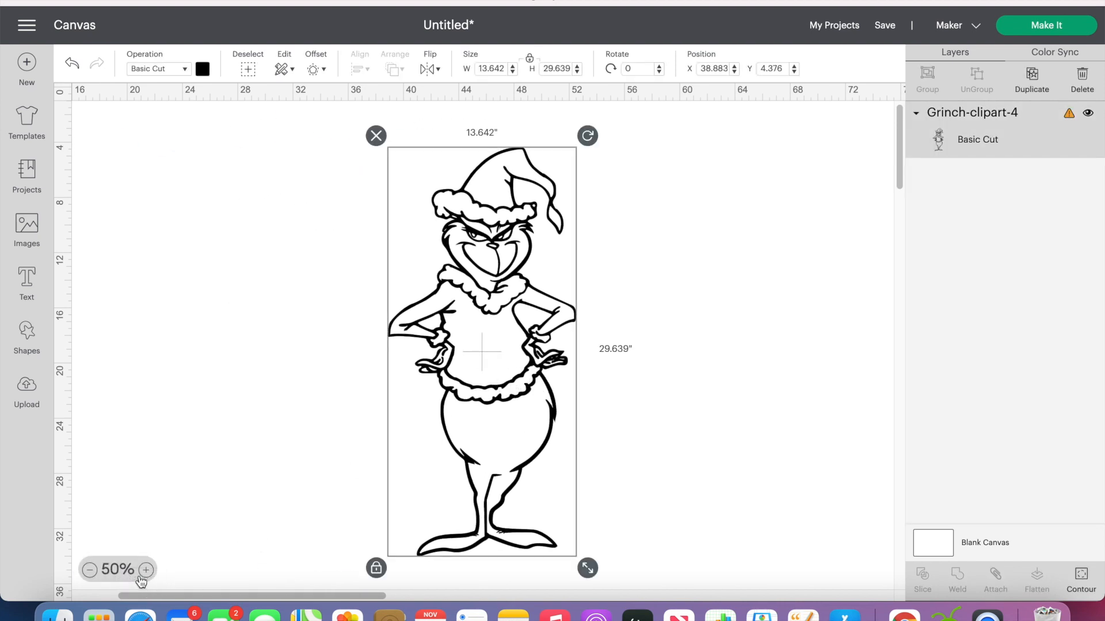
pyautogui.moveTo(171, 518); pyautogui.dragTo(370, 409)
pyautogui.click(27, 281)
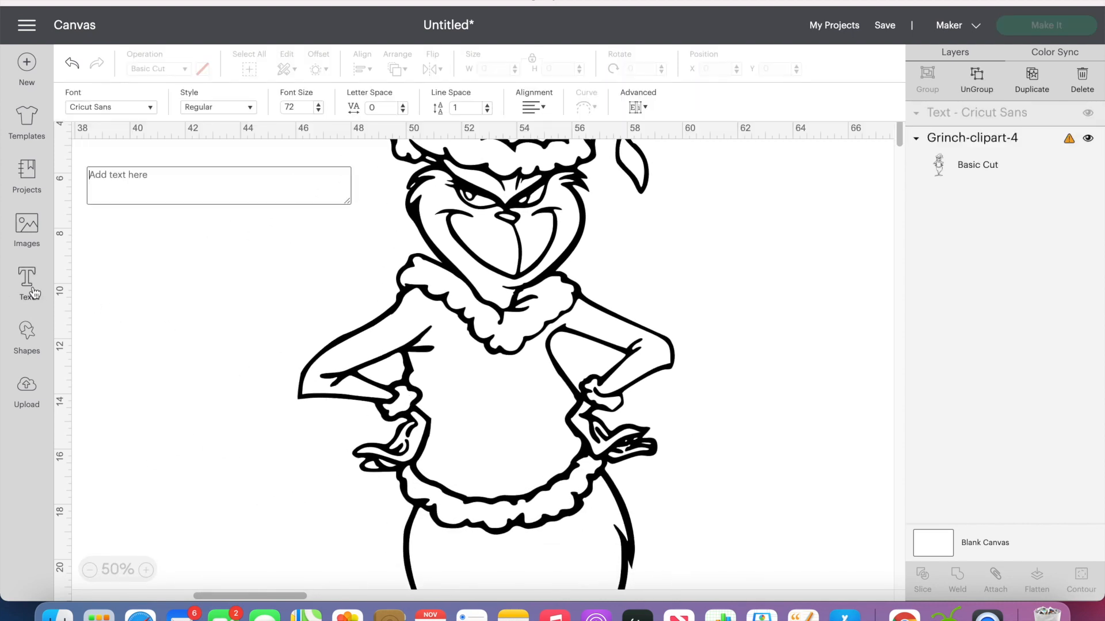
pyautogui.write('L')
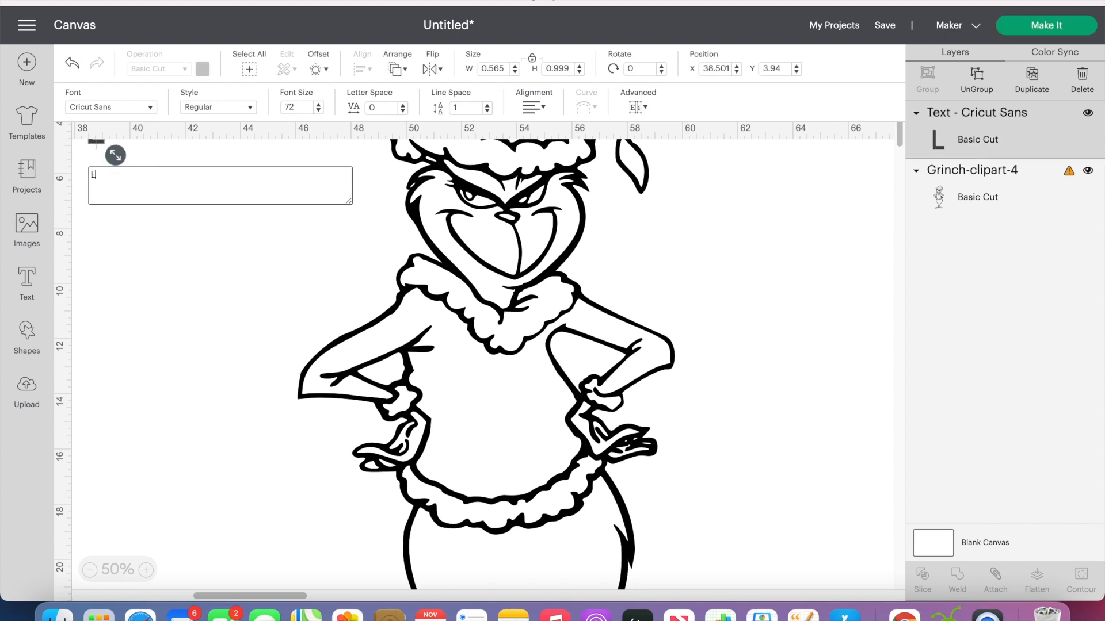
pyautogui.click(154, 253)
pyautogui.click(92, 130)
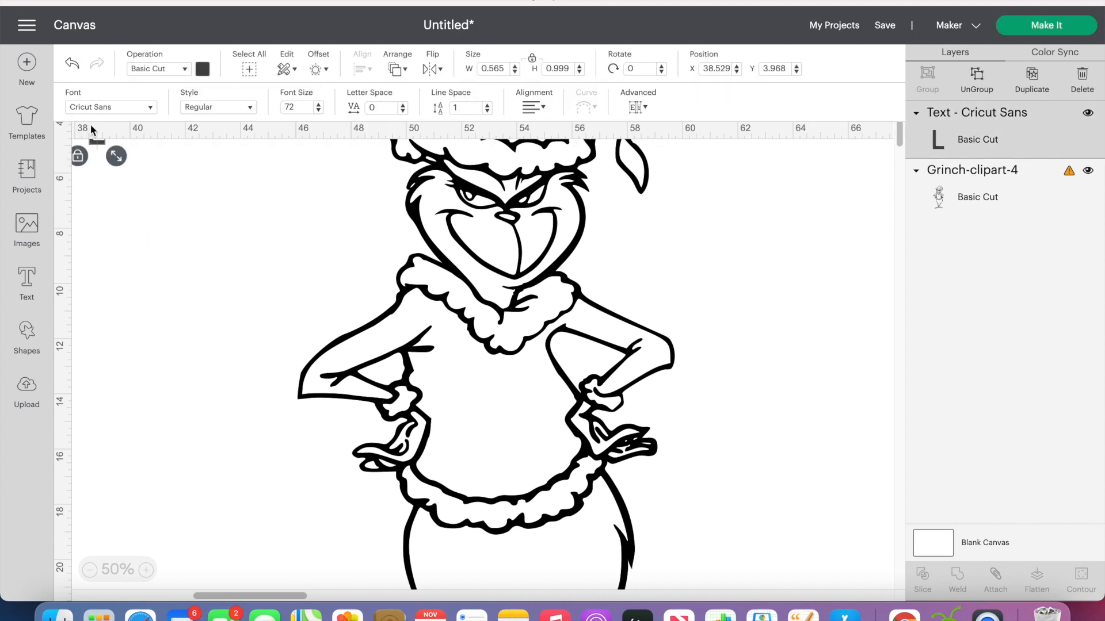
# - Place the L over the Grinch's right-hand cuff, rotated about 45° and shrunk to about 0.42 by 0.74 inches
pyautogui.moveTo(92, 141); pyautogui.dragTo(632, 387)
pyautogui.click(816, 374)
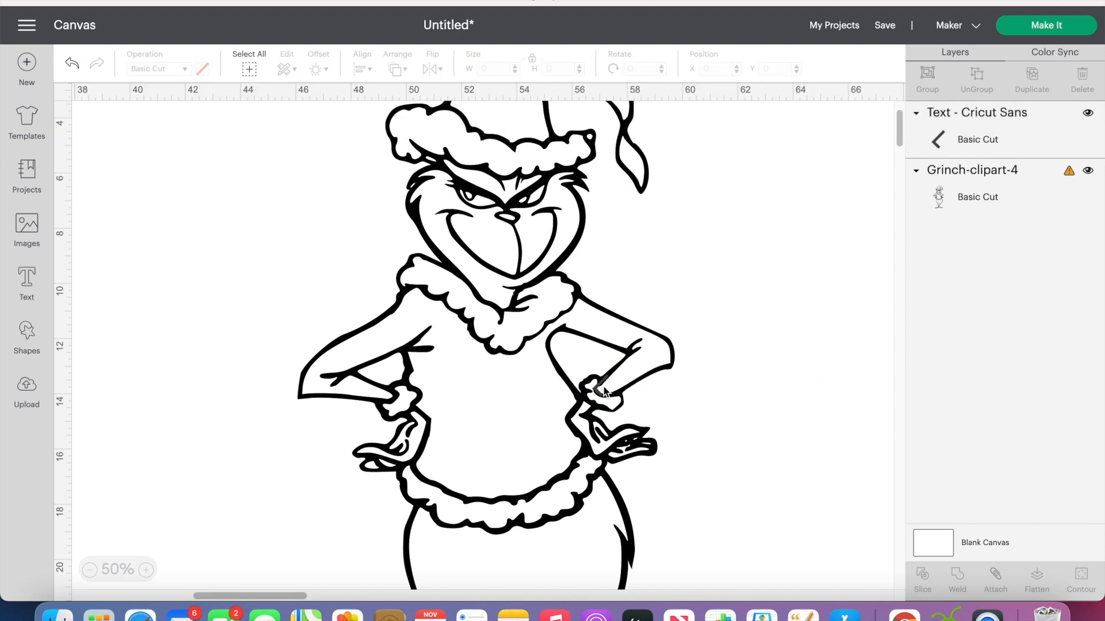
pyautogui.moveTo(597, 393); pyautogui.dragTo(599, 393)
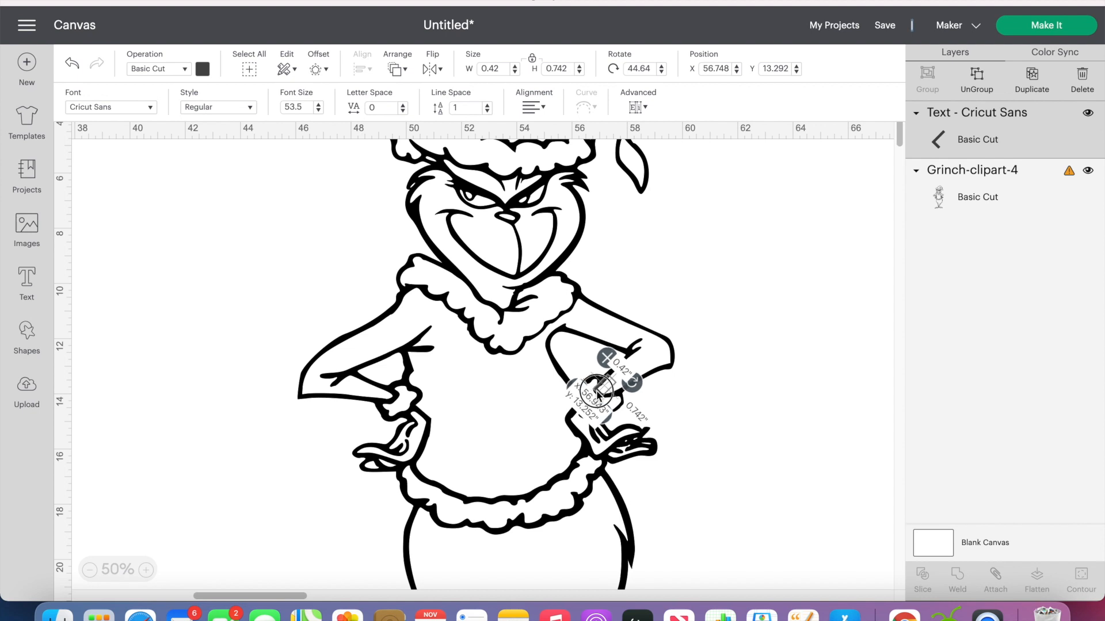
pyautogui.click(823, 385)
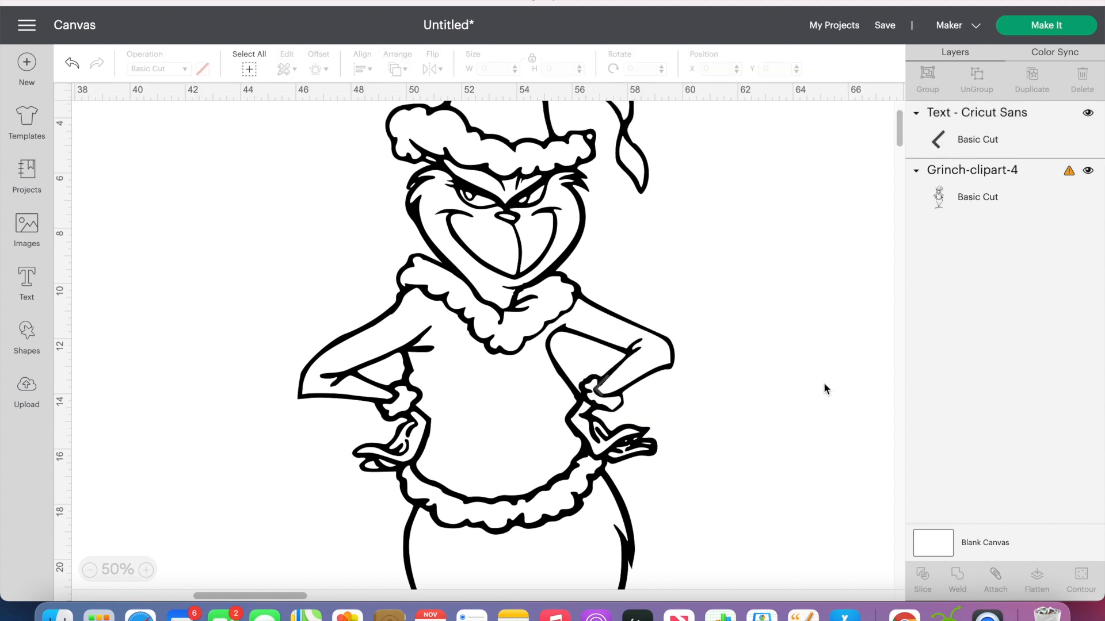
# - Weld the L and the Grinch into one shape and reposition the welded figure in the open canvas
pyautogui.moveTo(803, 296); pyautogui.dragTo(584, 455)
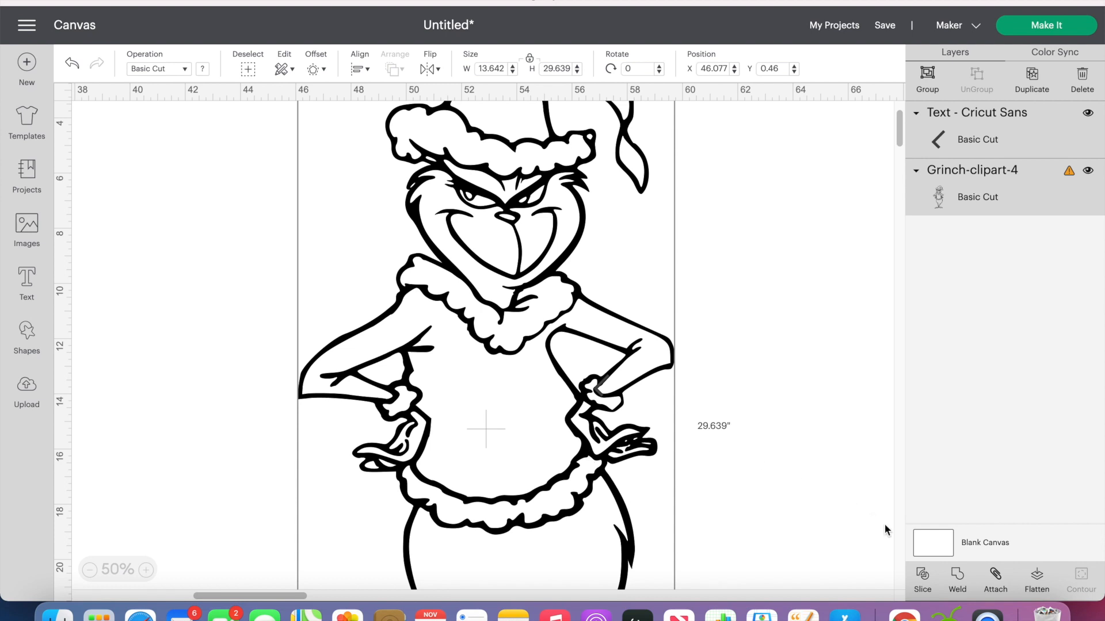
pyautogui.click(957, 577)
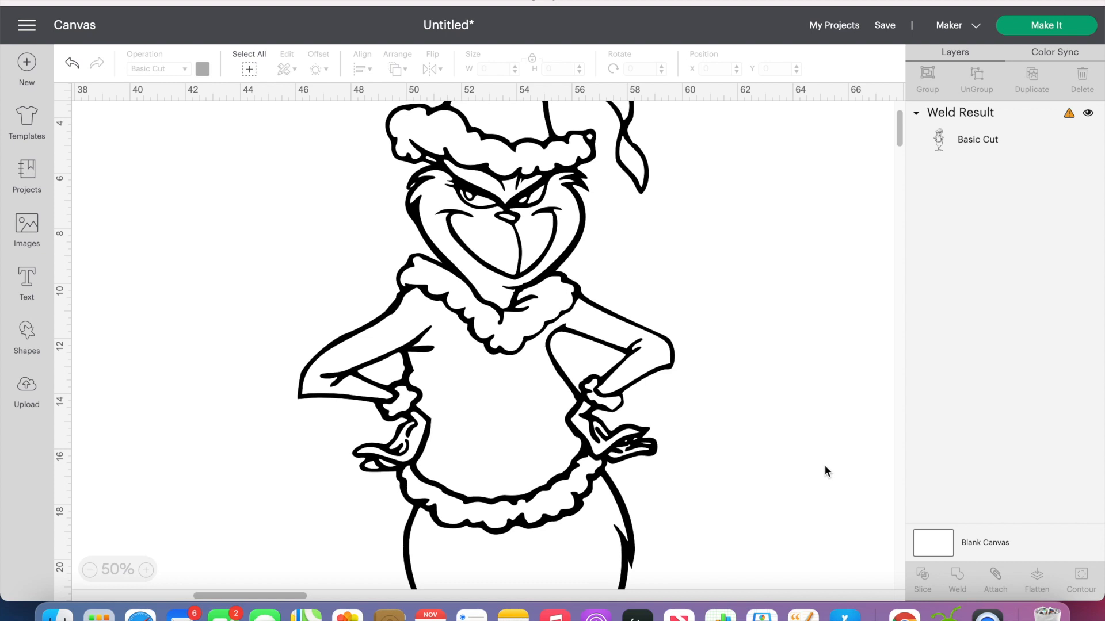
pyautogui.click(550, 489)
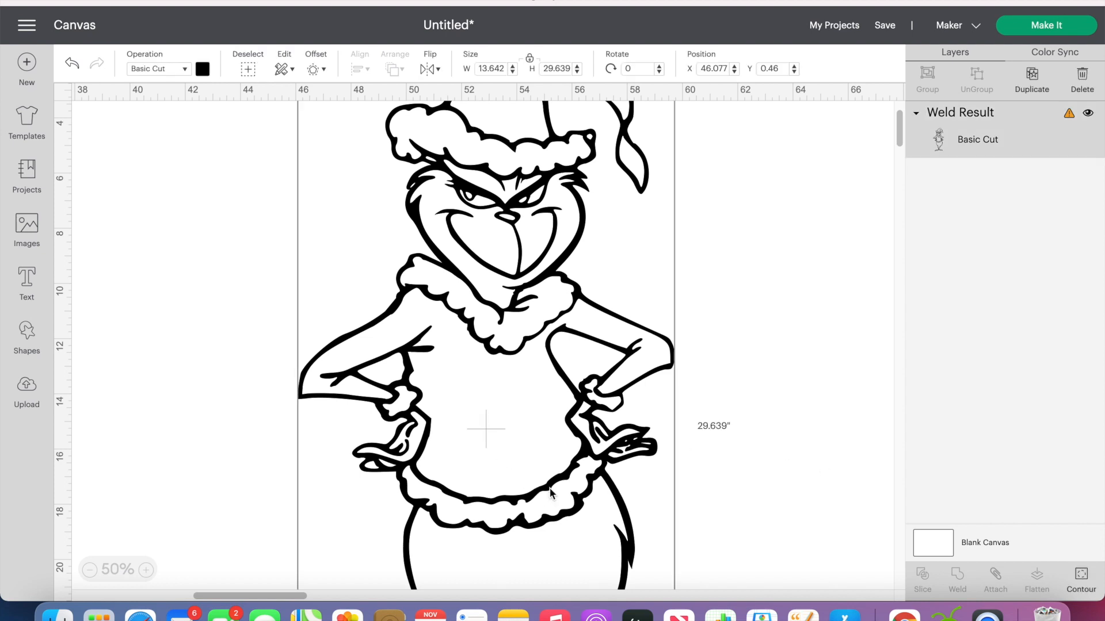
pyautogui.moveTo(599, 470); pyautogui.dragTo(602, 441)
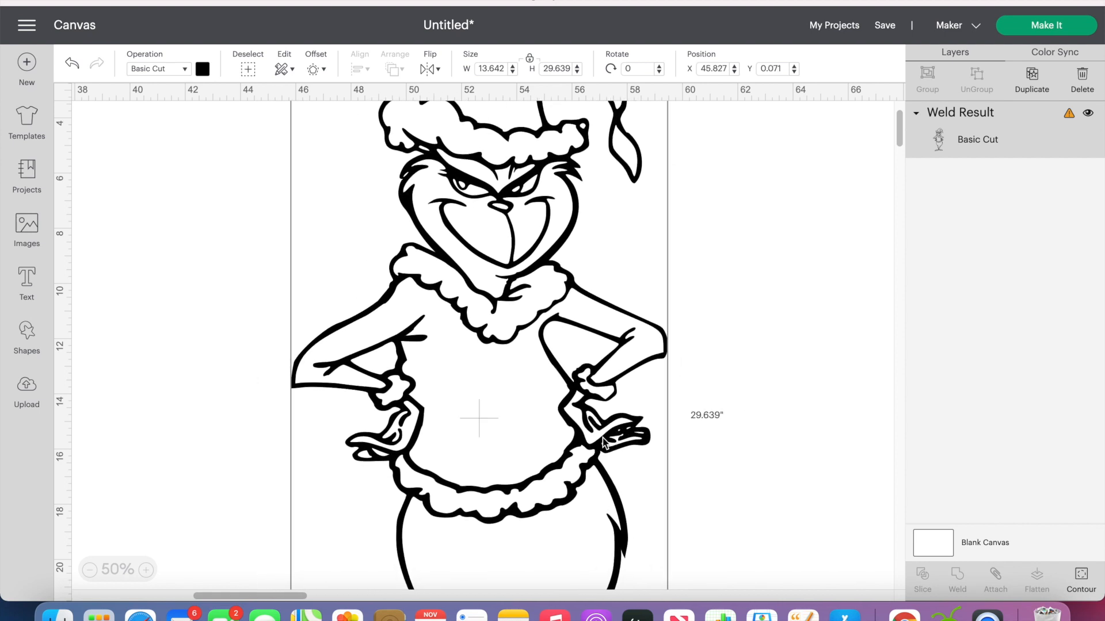
pyautogui.click(89, 570)
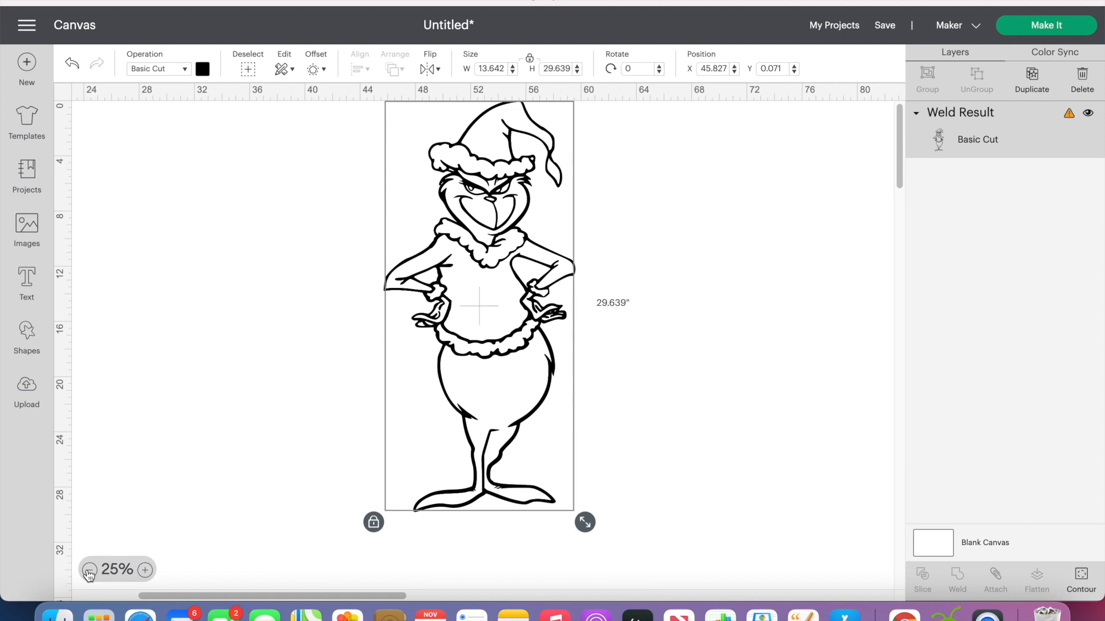
pyautogui.moveTo(521, 341); pyautogui.dragTo(505, 364)
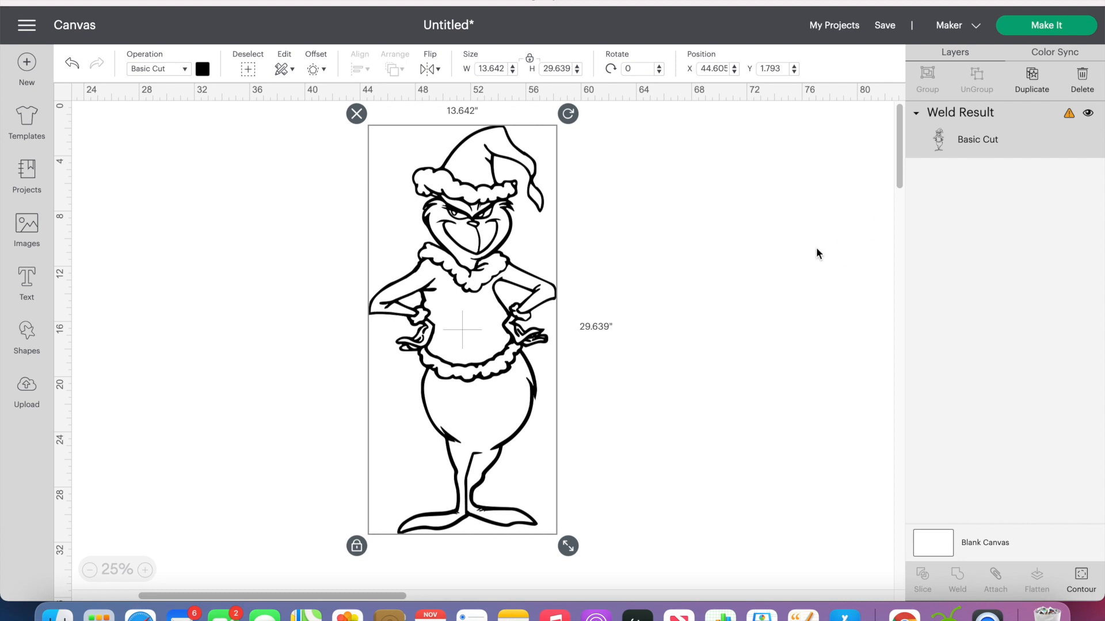
# - Duplicate the welded Grinch four times to get five copies
pyautogui.click(1043, 84)
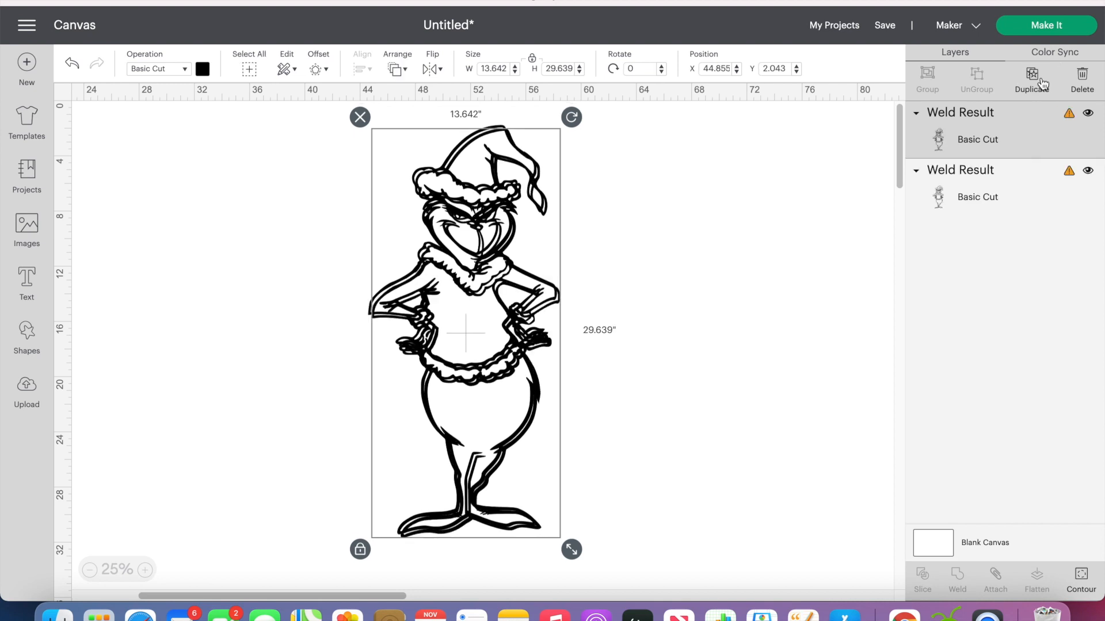
pyautogui.click(1042, 84)
pyautogui.click(1042, 84)
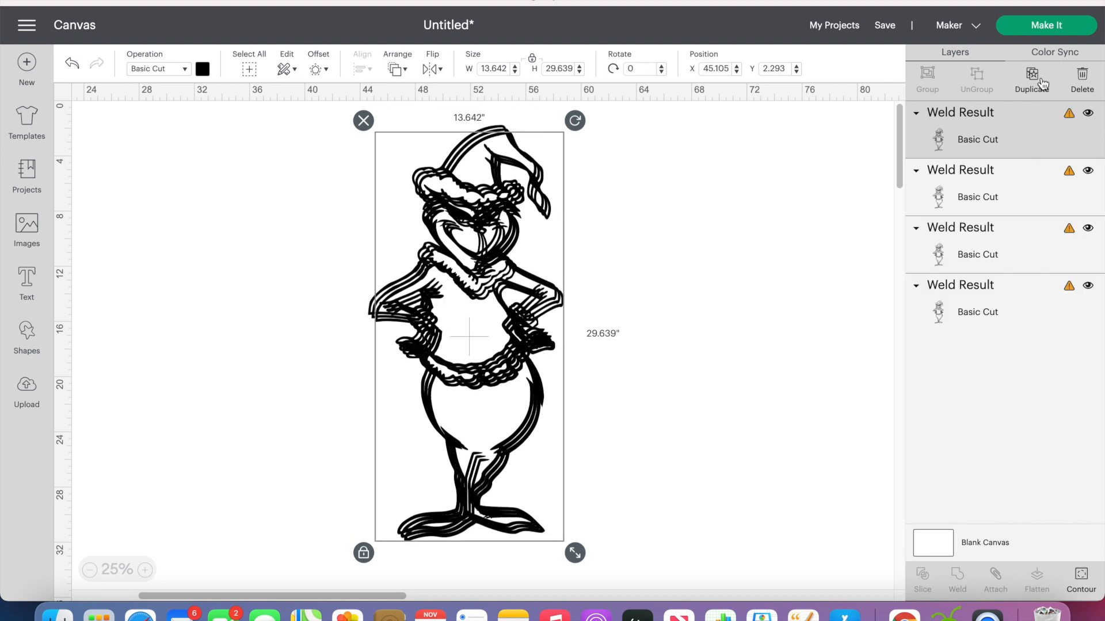
pyautogui.click(1043, 84)
# - Spread the Grinch copies across the canvas, with the original standing alone at the far left
pyautogui.moveTo(562, 337); pyautogui.dragTo(849, 347)
pyautogui.moveTo(520, 395); pyautogui.dragTo(716, 399)
pyautogui.moveTo(508, 390); pyautogui.dragTo(619, 392)
pyautogui.moveTo(442, 396); pyautogui.dragTo(212, 416)
pyautogui.moveTo(486, 411); pyautogui.dragTo(330, 455)
pyautogui.moveTo(189, 339); pyautogui.dragTo(439, 345)
pyautogui.moveTo(333, 386); pyautogui.dragTo(228, 375)
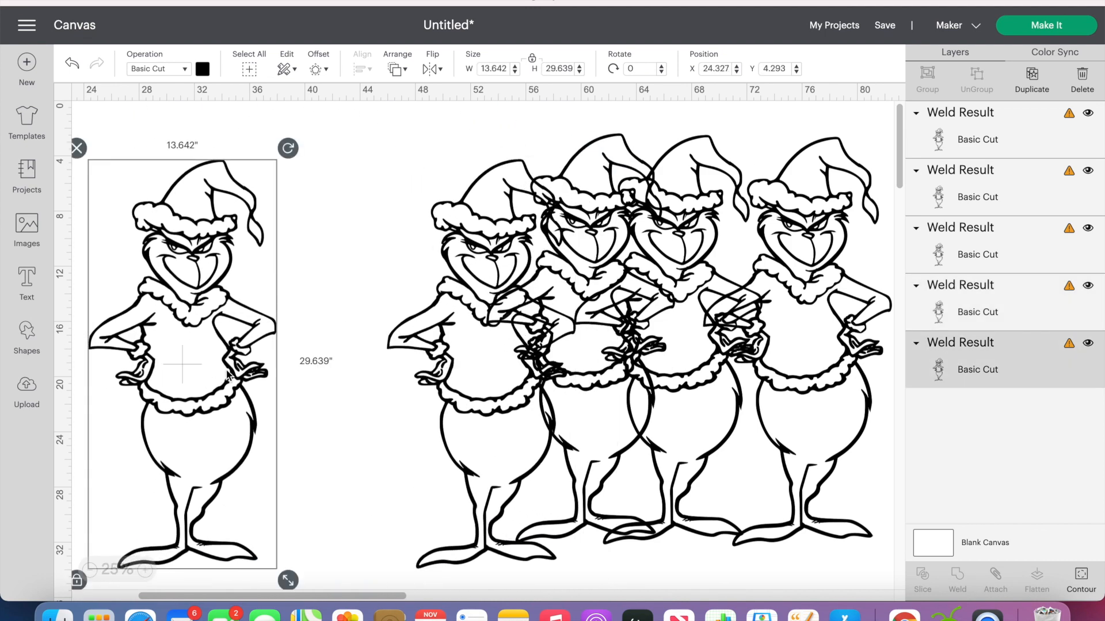
# - Hide the four duplicate Grinch layers, leaving only the lowest layer in the list visible
pyautogui.click(1087, 286)
pyautogui.click(1088, 228)
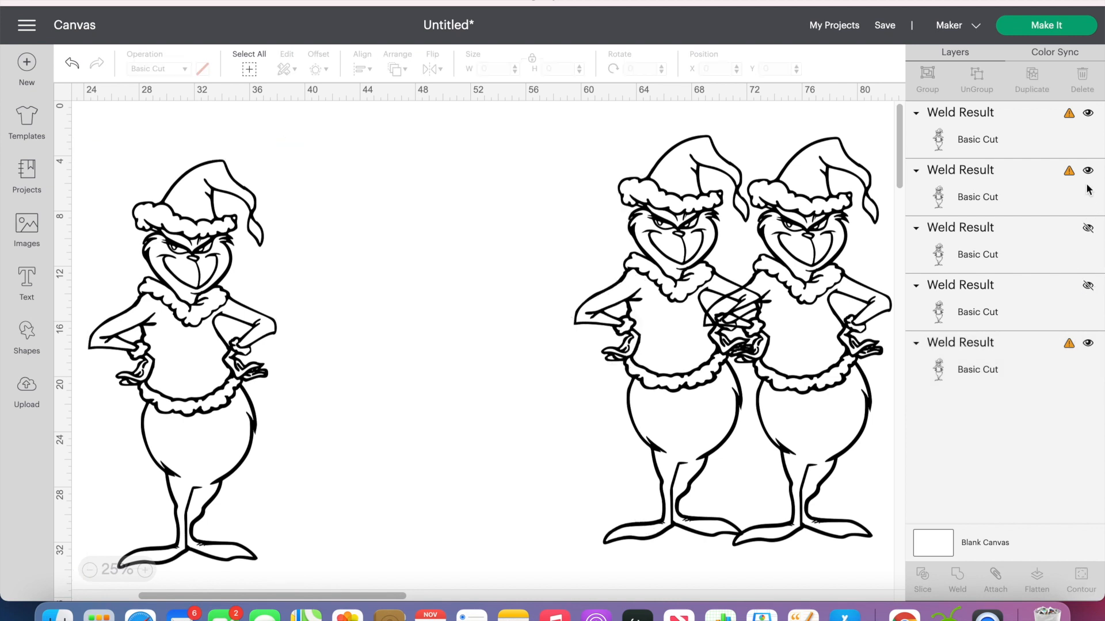
pyautogui.click(1087, 170)
pyautogui.click(1088, 113)
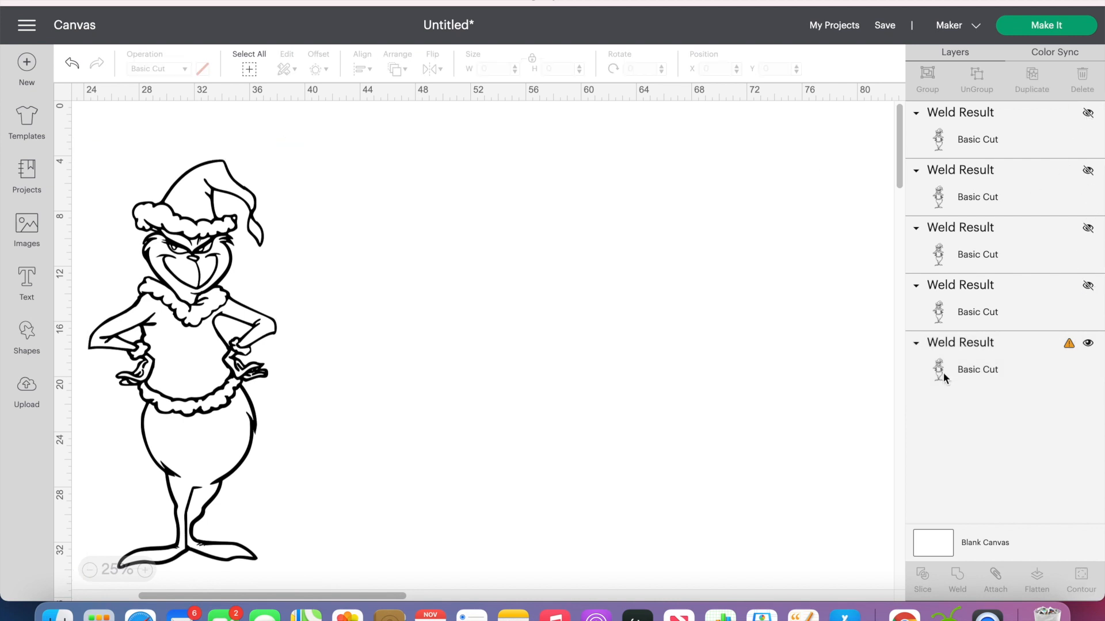
# - Turn the visible Grinch into a solid silhouette by hiding all its contours except the two gaps between arms and torso
pyautogui.click(959, 366)
pyautogui.moveTo(235, 448); pyautogui.dragTo(279, 447)
pyautogui.click(1083, 578)
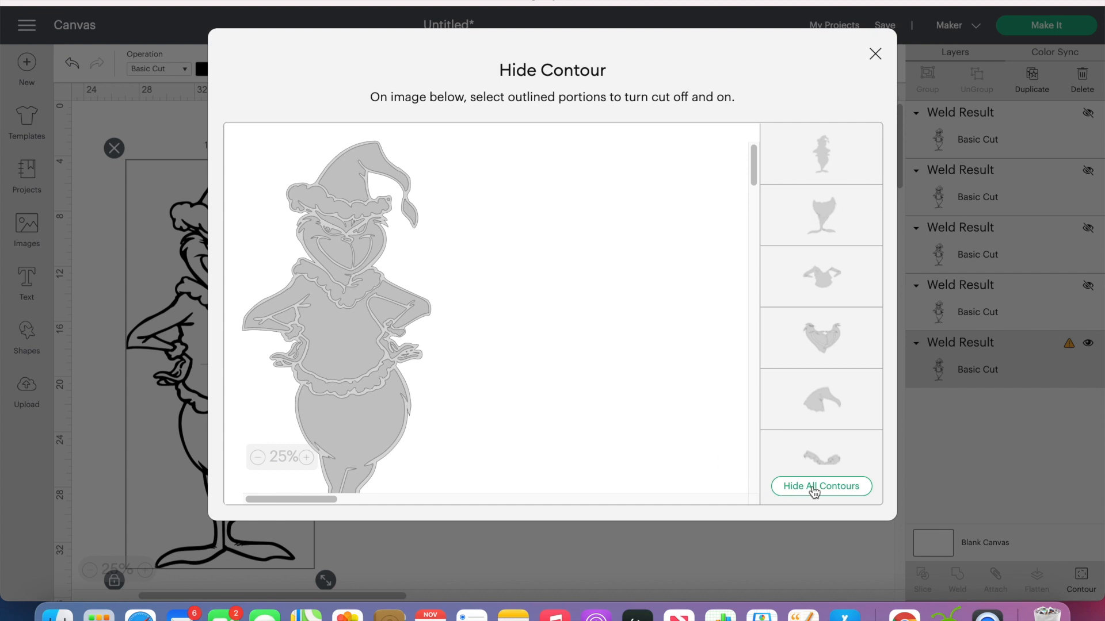
pyautogui.click(814, 491)
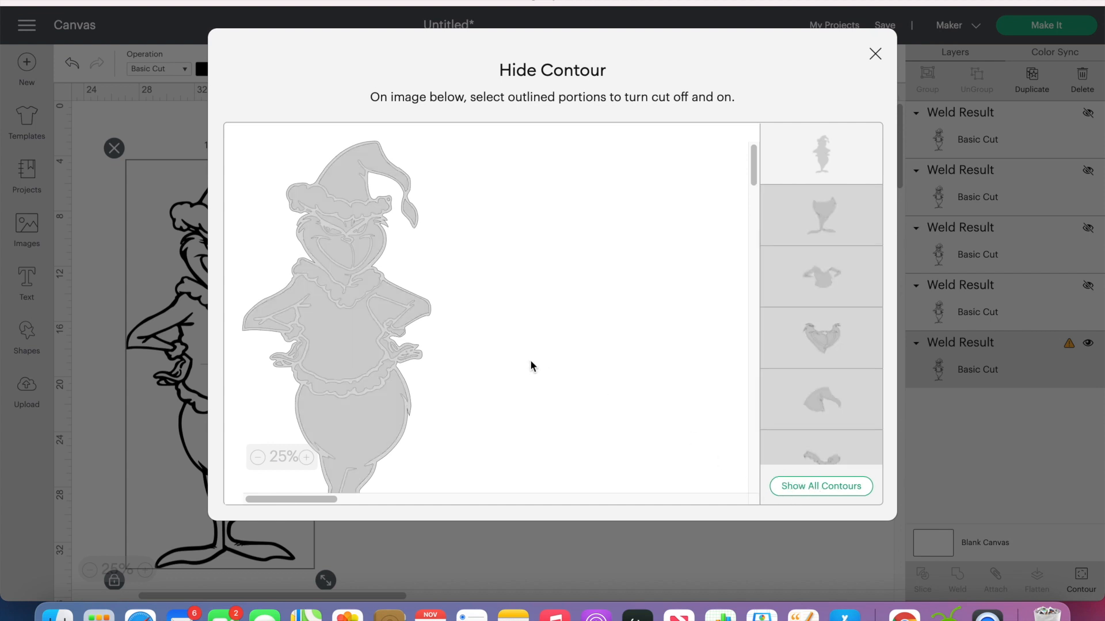
pyautogui.click(387, 312)
pyautogui.click(282, 320)
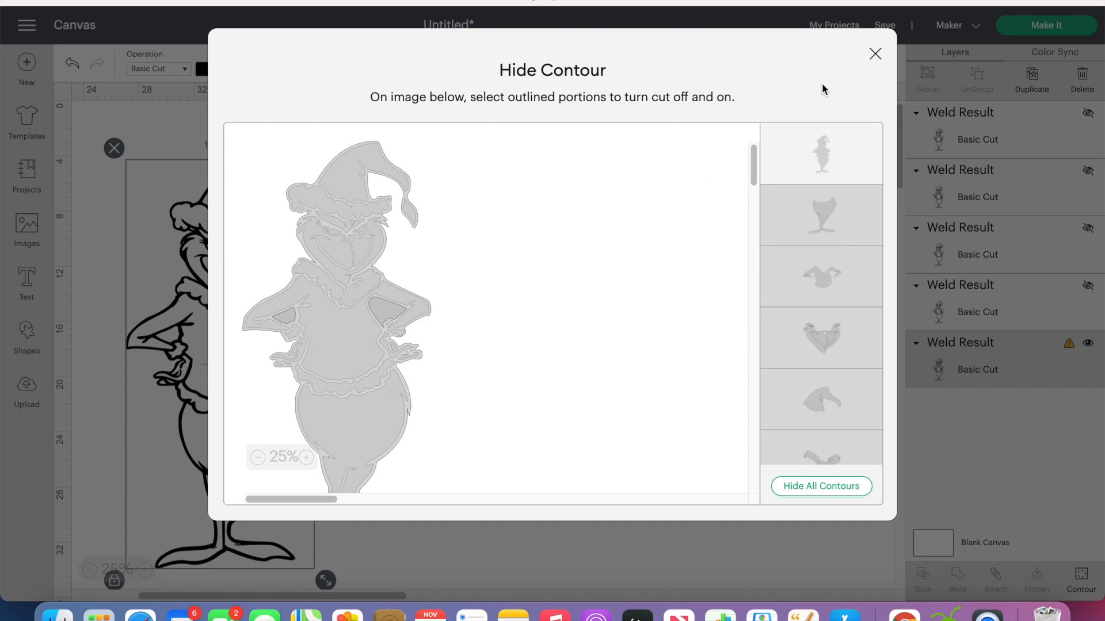
pyautogui.click(875, 54)
pyautogui.moveTo(272, 404); pyautogui.dragTo(239, 408)
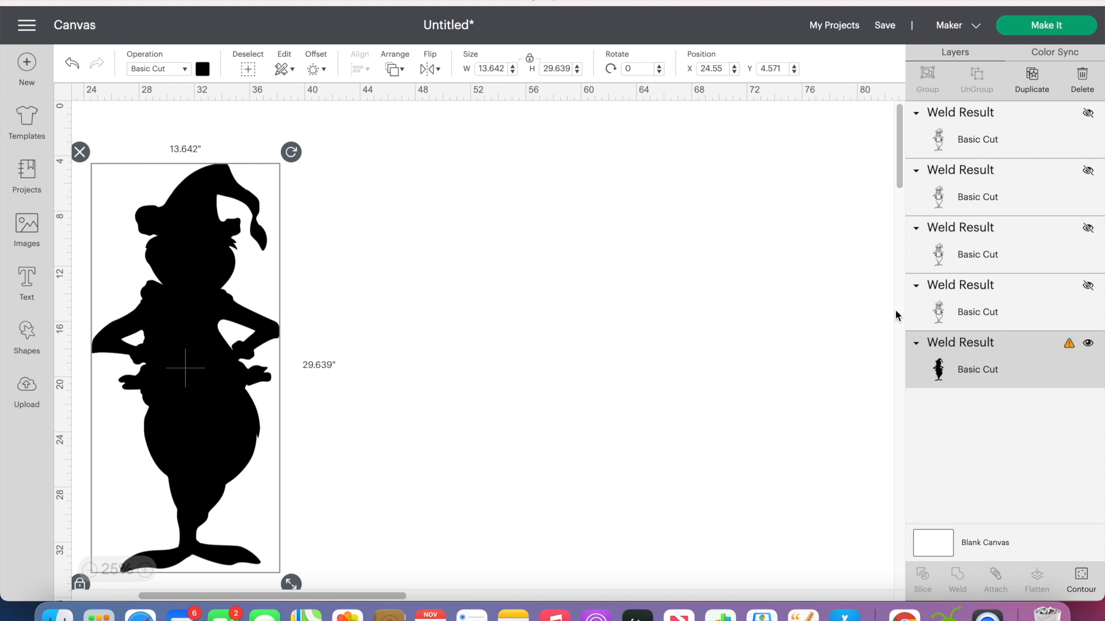
# - Hide the silhouette layer, show the Grinch copy directly above it and move that copy into the open canvas
pyautogui.click(1088, 343)
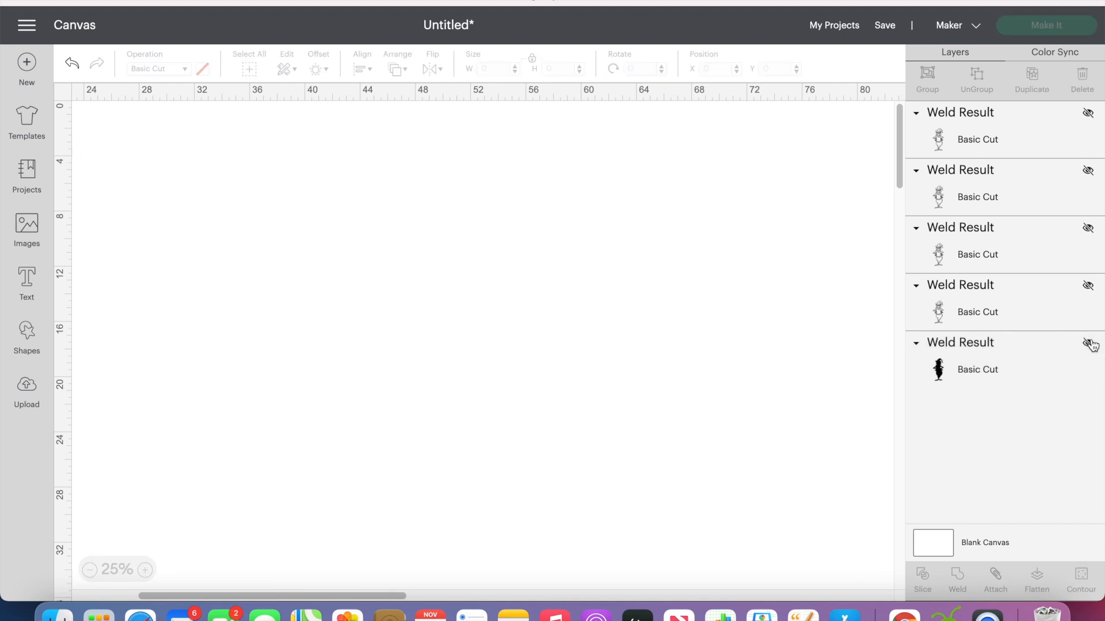
pyautogui.click(1088, 286)
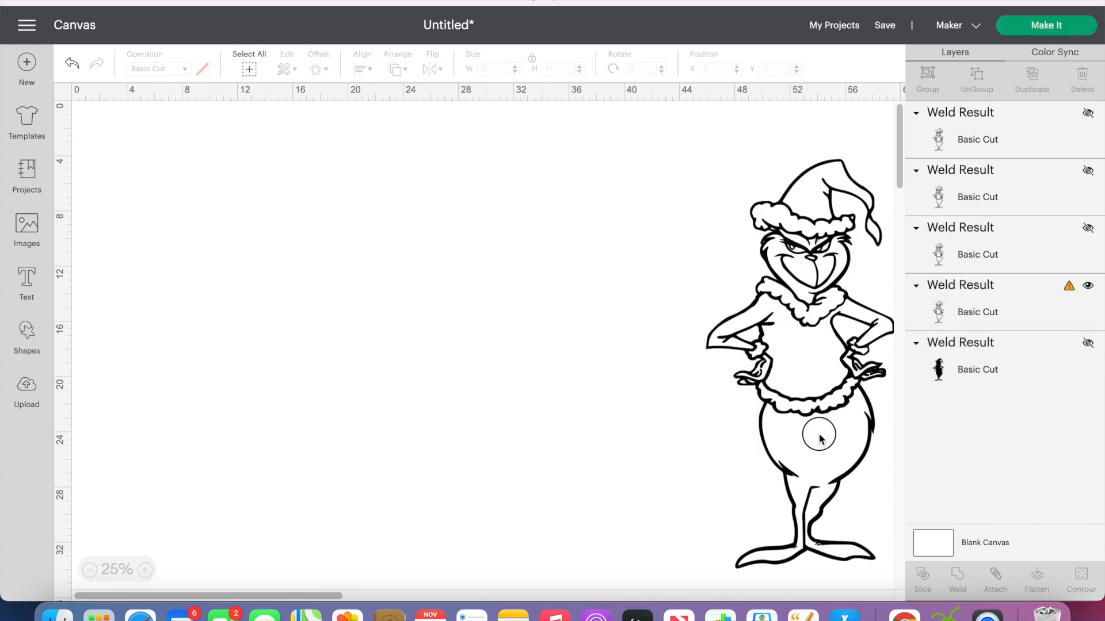
pyautogui.moveTo(820, 439); pyautogui.dragTo(402, 439)
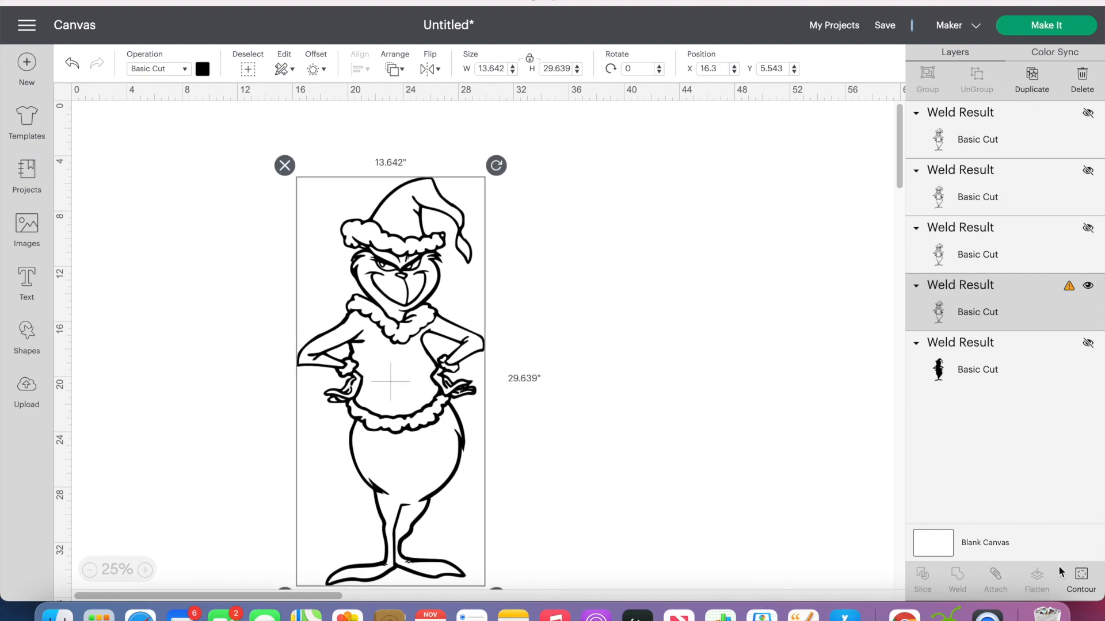
# - Contour the visible Grinch copy, hiding the outline, suit, fur trim and hat so only face, hands and lower body remain
pyautogui.click(1081, 577)
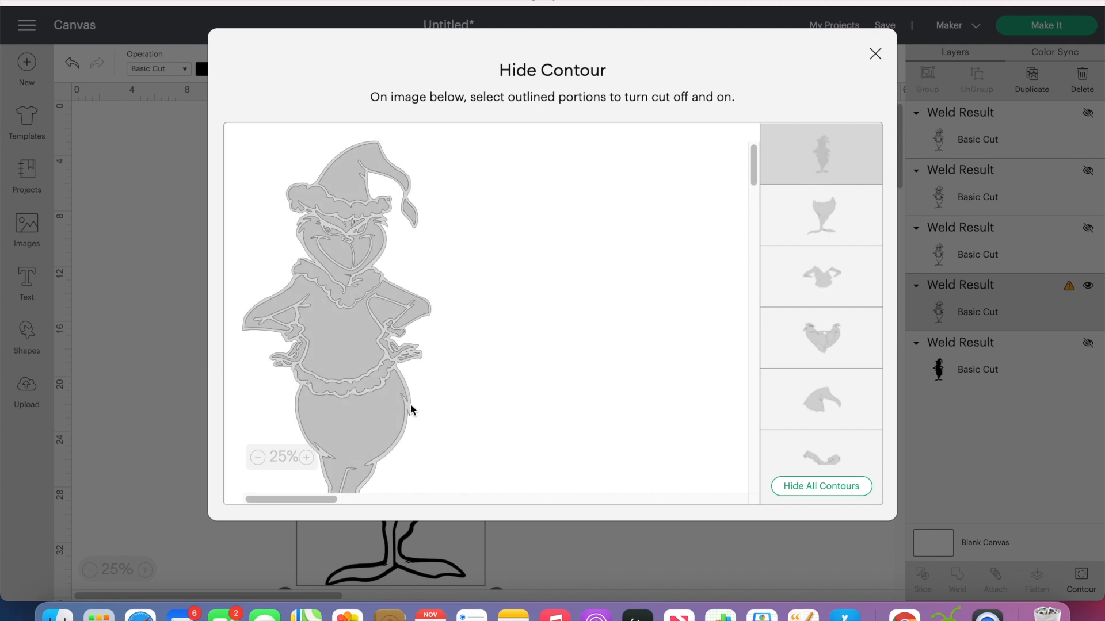
pyautogui.click(365, 368)
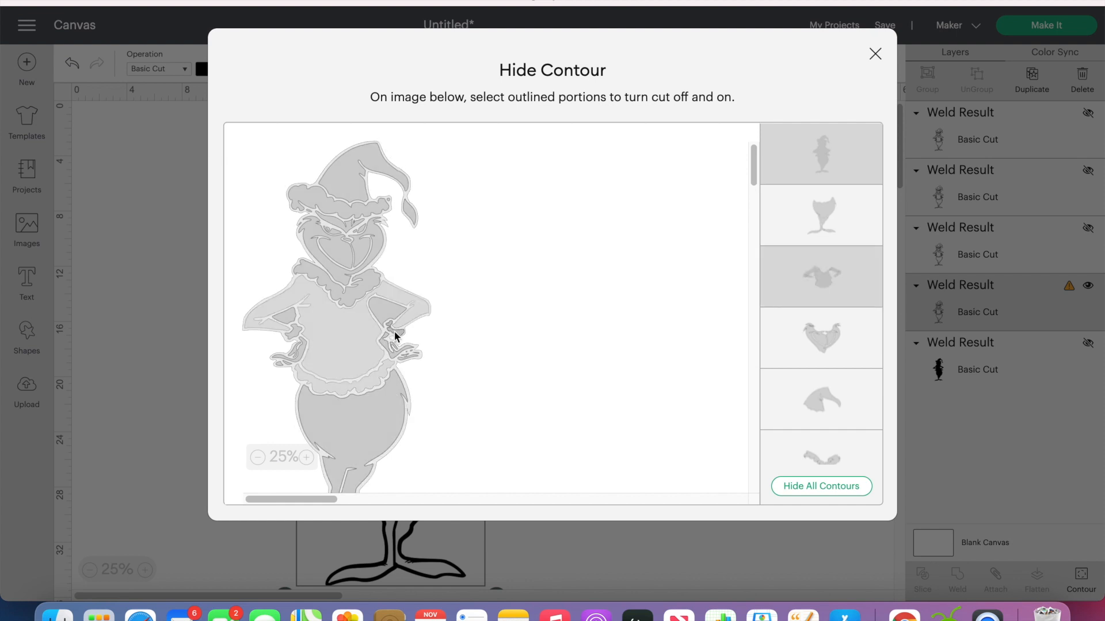
pyautogui.click(386, 311)
pyautogui.click(287, 317)
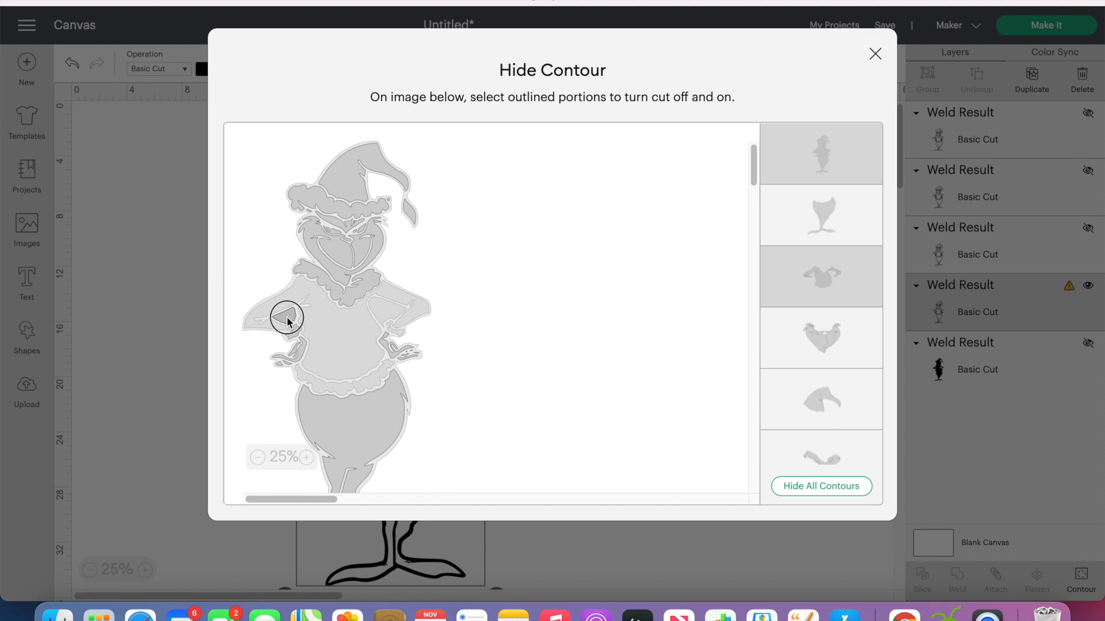
pyautogui.click(342, 296)
pyautogui.click(294, 330)
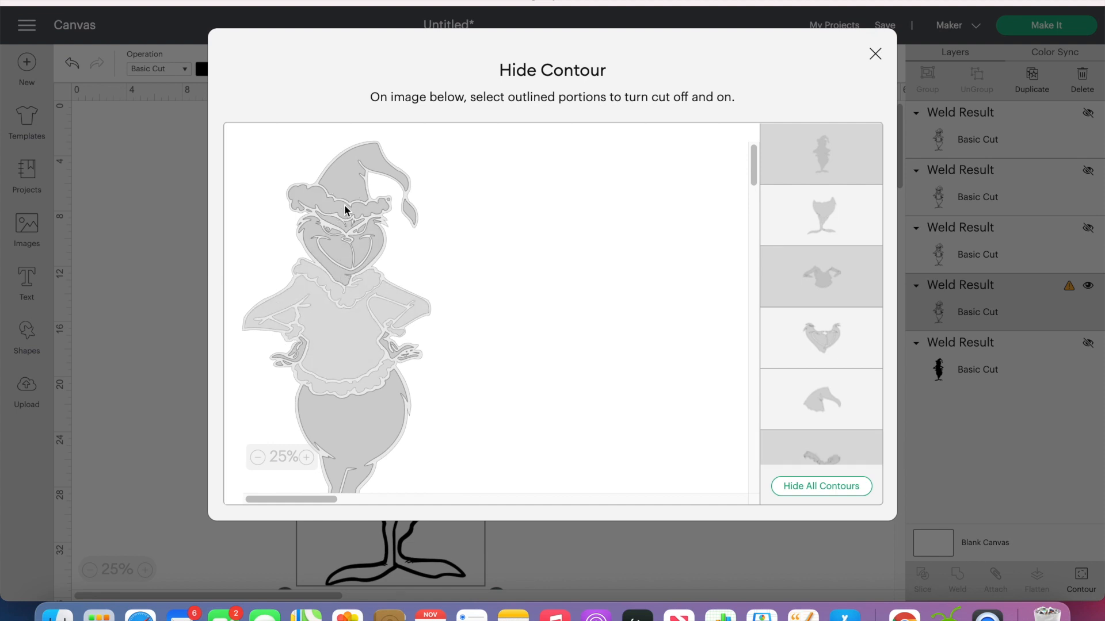
pyautogui.click(348, 185)
pyautogui.click(409, 209)
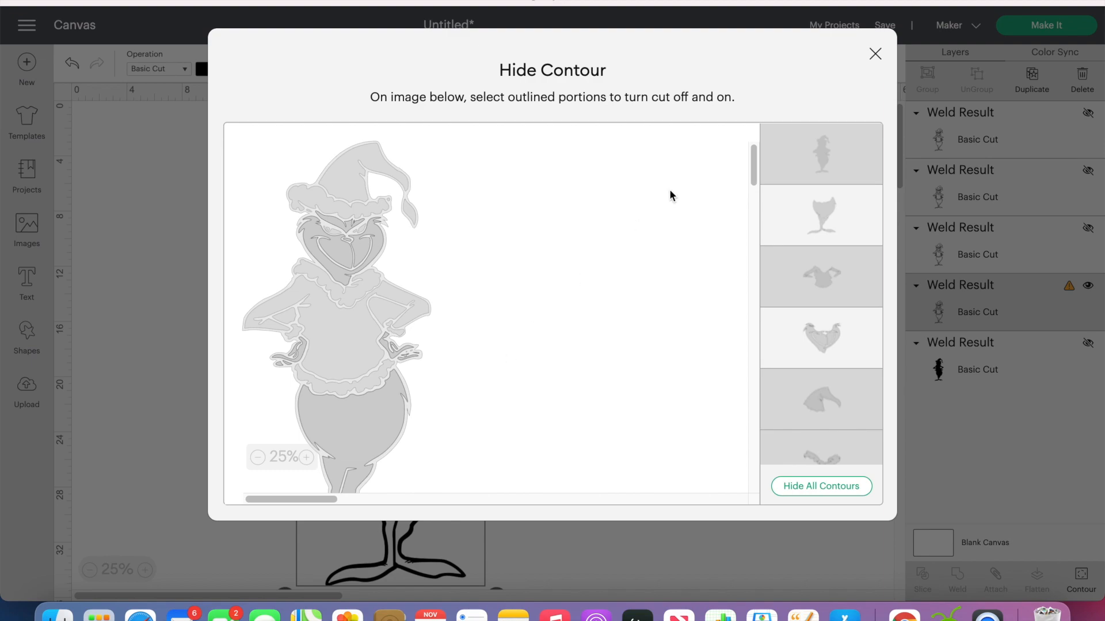
pyautogui.click(875, 55)
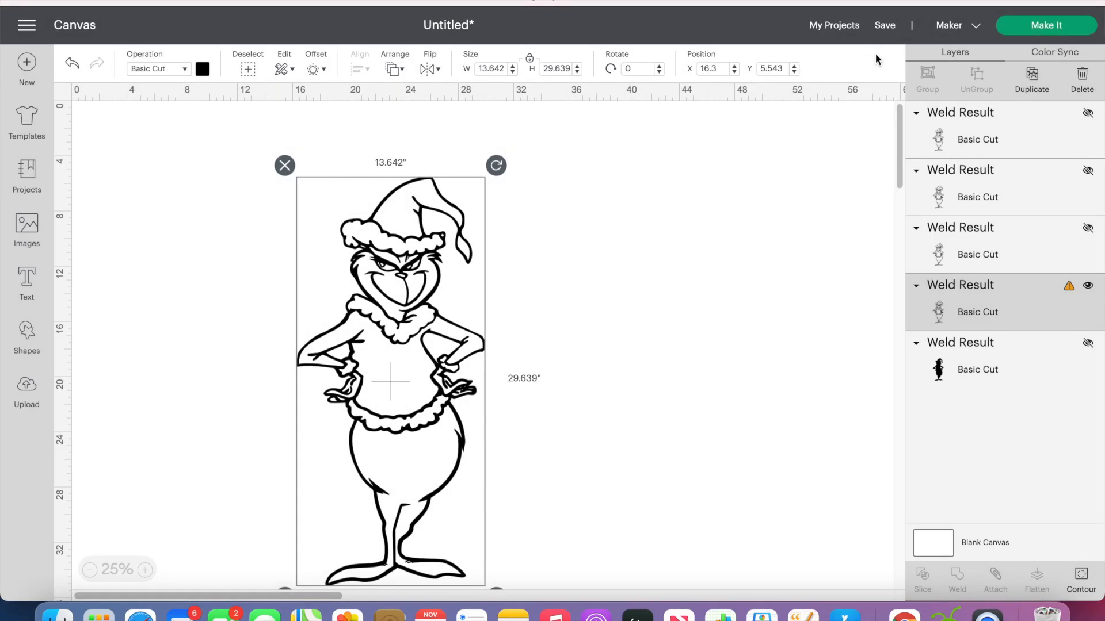
# - Move the face, hands and lower body layer up slightly and recolor it green
pyautogui.moveTo(429, 490); pyautogui.dragTo(420, 435)
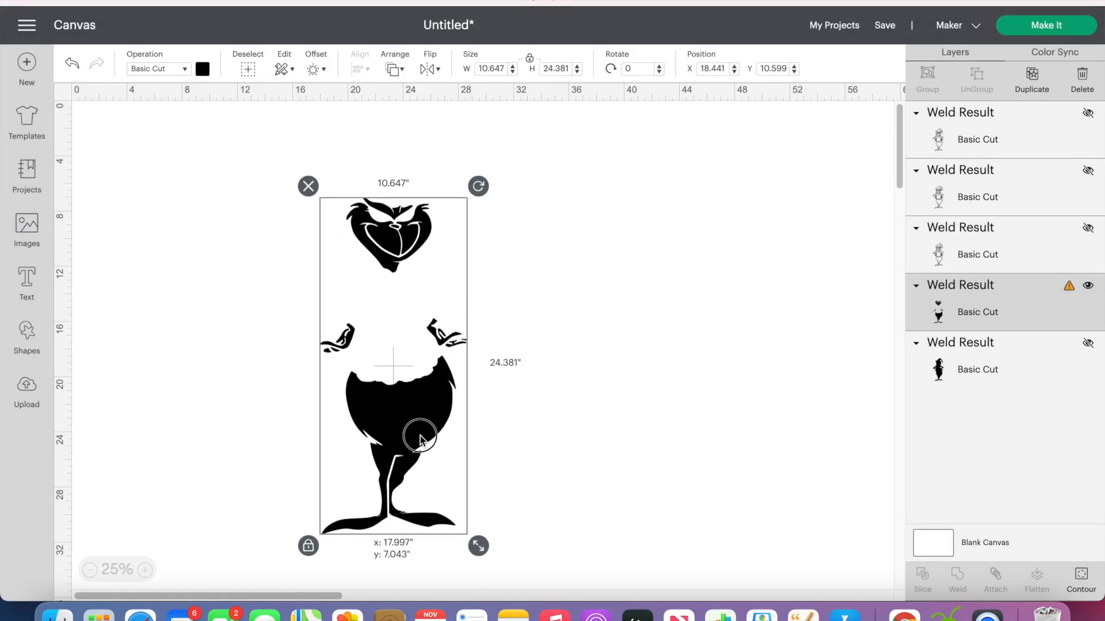
pyautogui.click(204, 69)
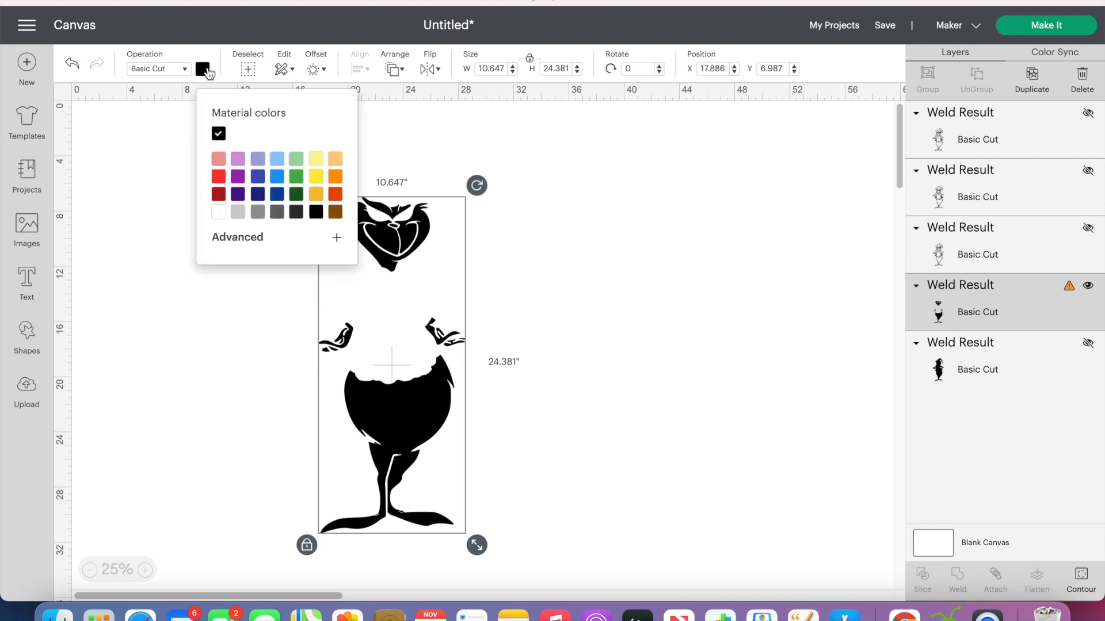
pyautogui.click(296, 176)
pyautogui.click(418, 404)
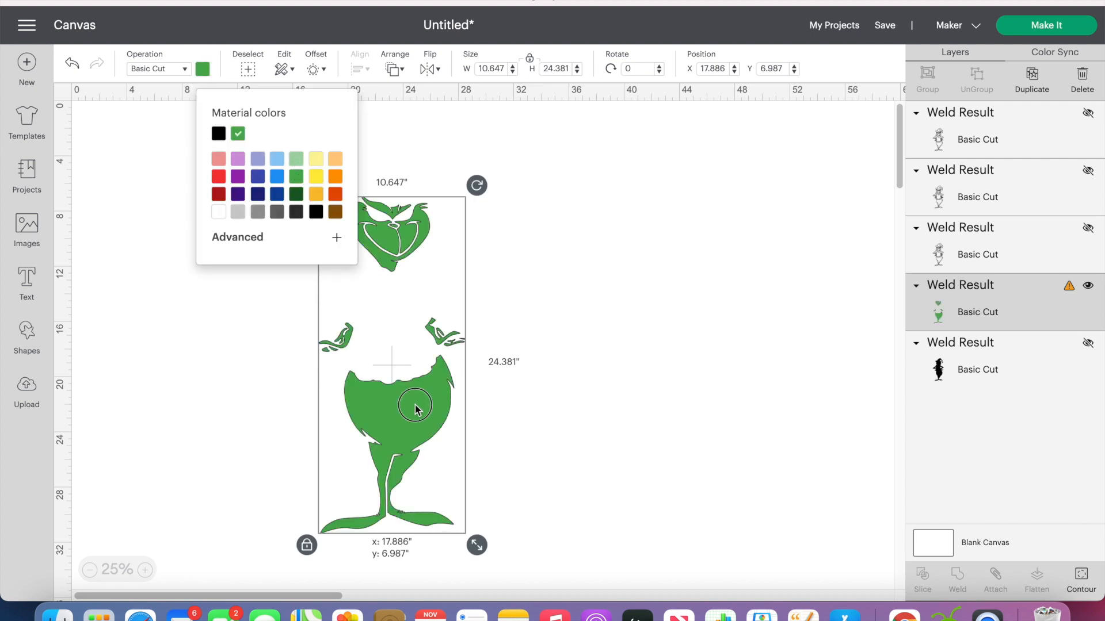
# - Hide the green layer, show the Grinch copy directly above it and move that copy into the open canvas
pyautogui.click(1088, 289)
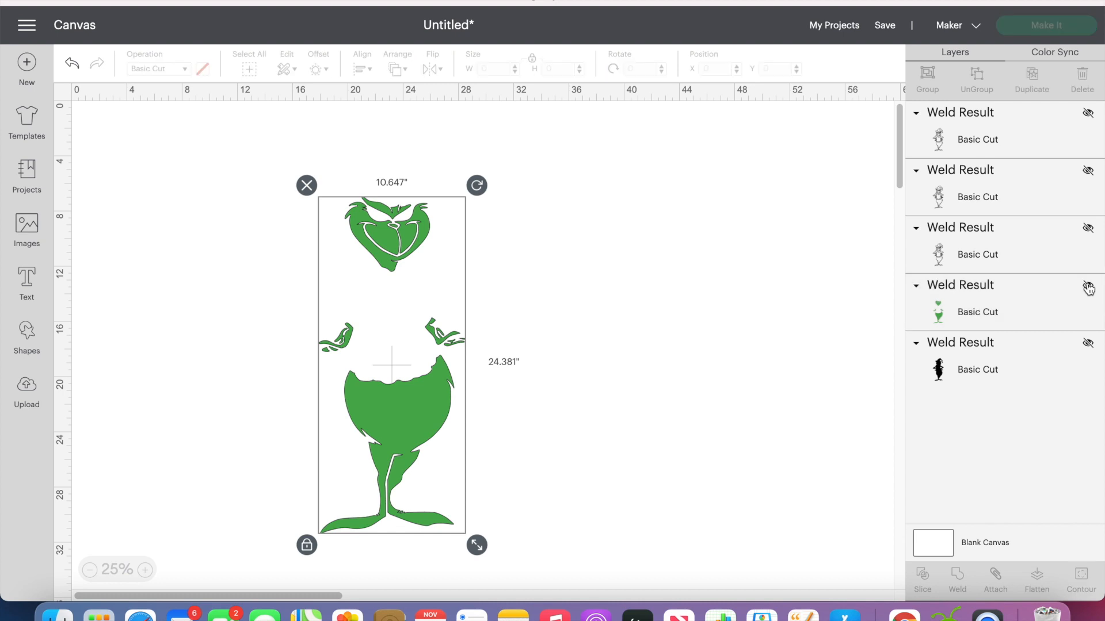
pyautogui.click(1087, 228)
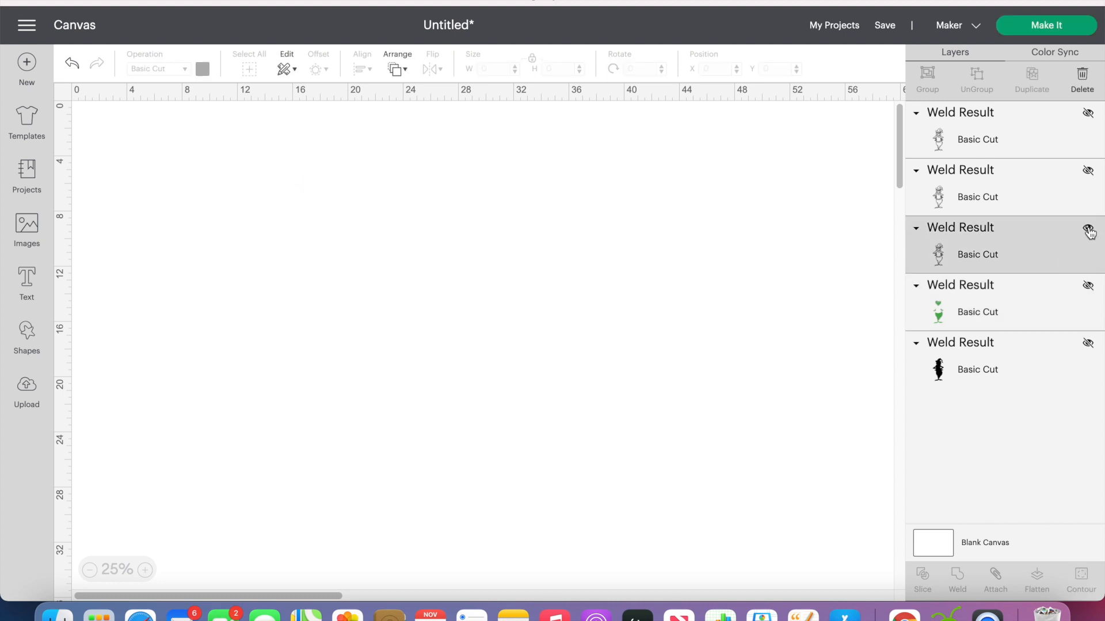
pyautogui.moveTo(874, 420); pyautogui.dragTo(455, 439)
# - Contour this Grinch copy, hiding the outline, lower body, hands, face and fur trim so only the hat and suit remain
pyautogui.click(1078, 576)
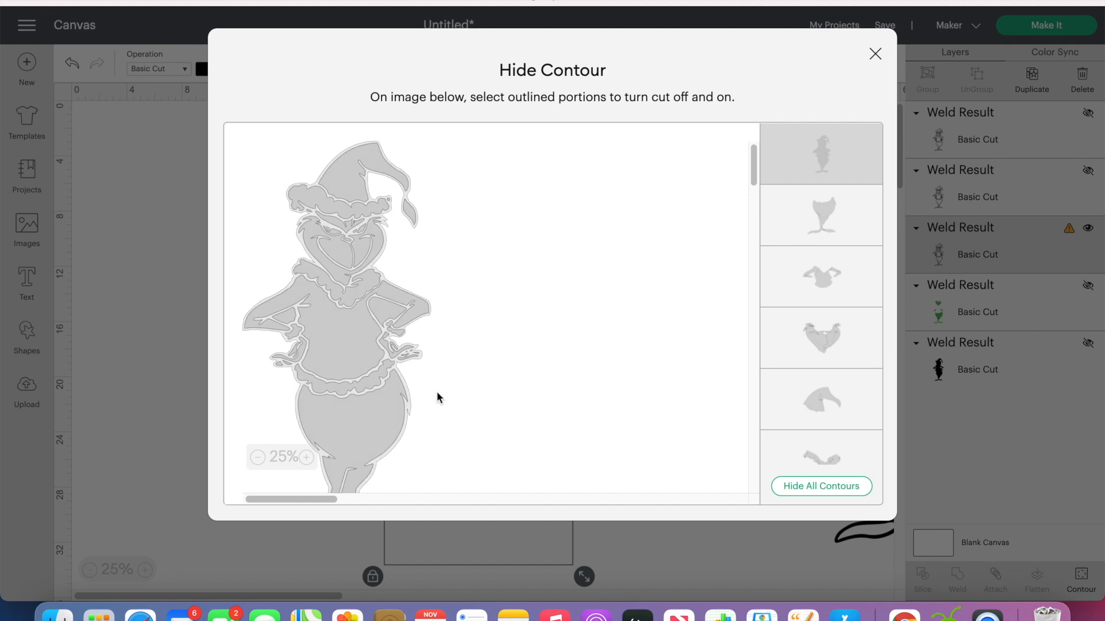
pyautogui.click(421, 377)
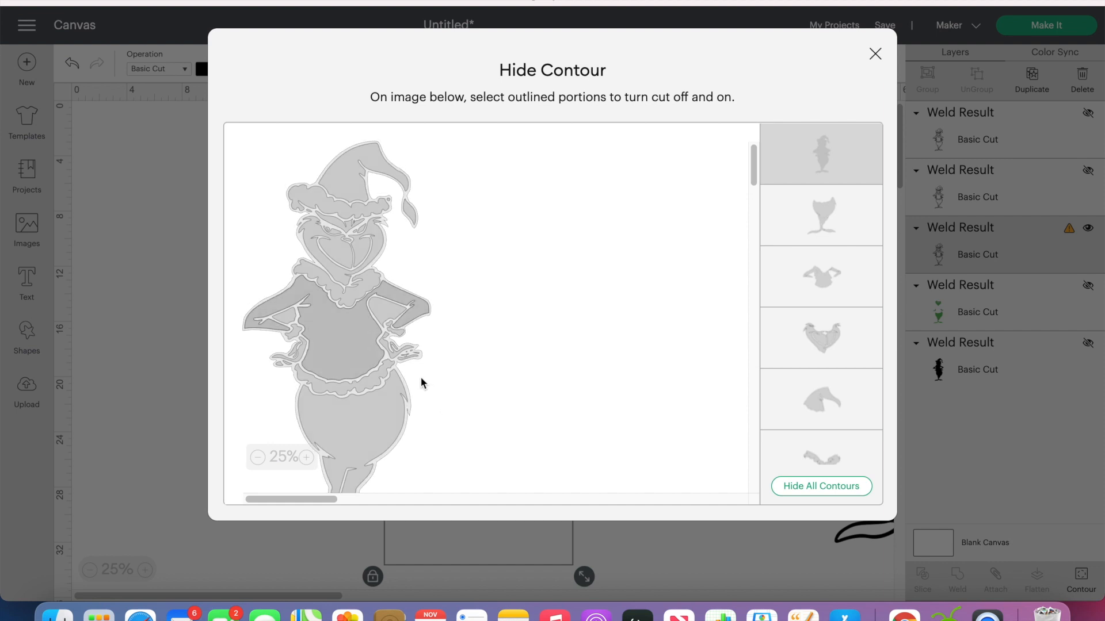
pyautogui.click(390, 406)
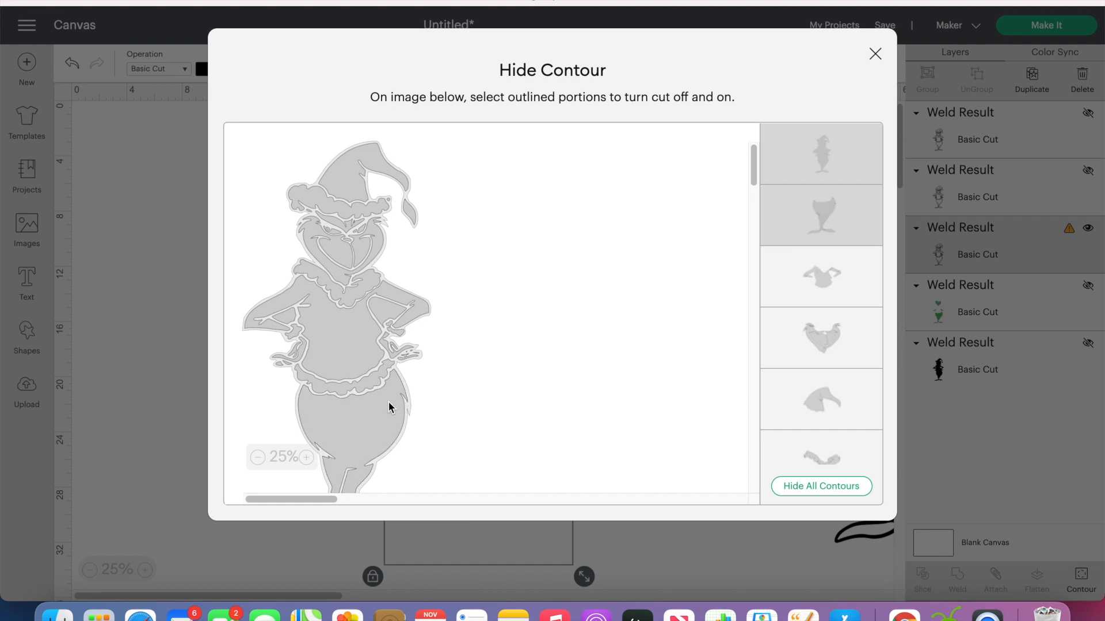
pyautogui.click(376, 377)
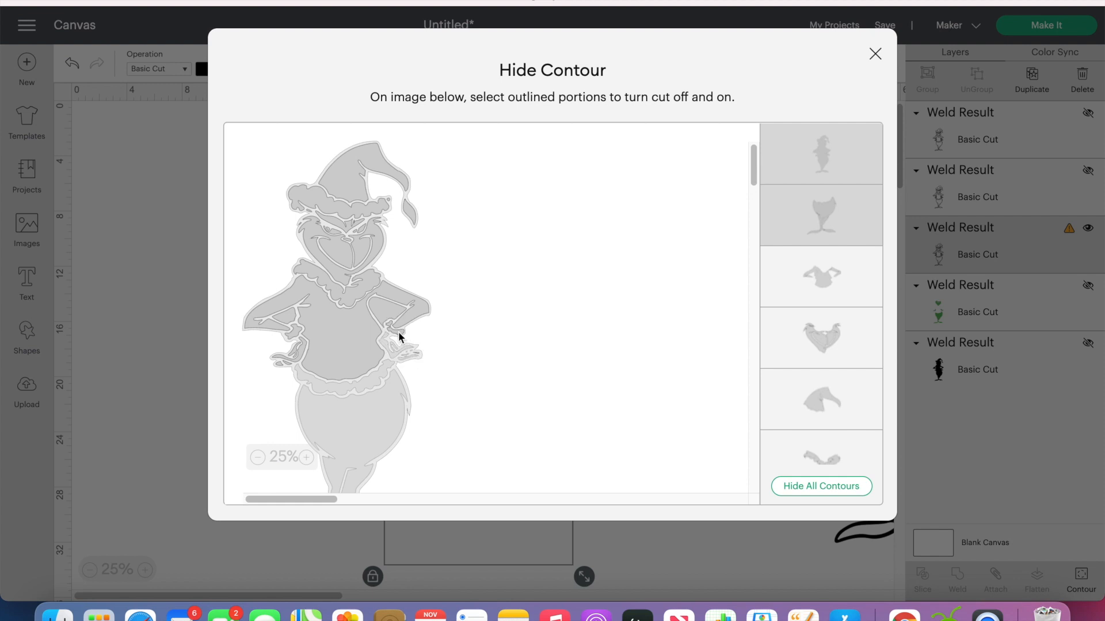
pyautogui.click(296, 344)
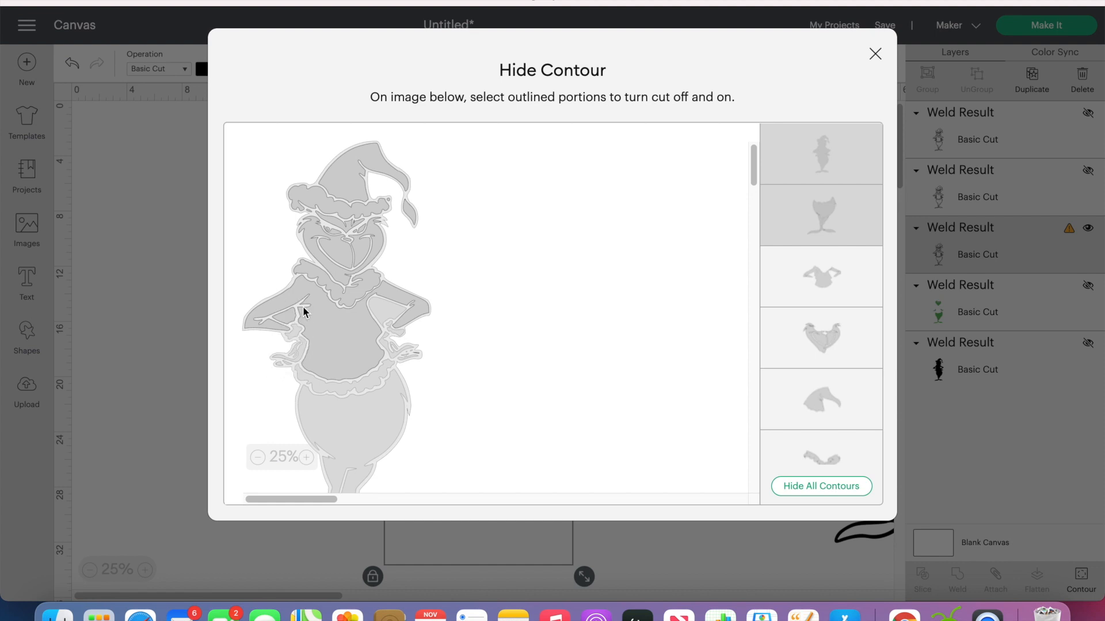
pyautogui.click(348, 292)
pyautogui.click(345, 250)
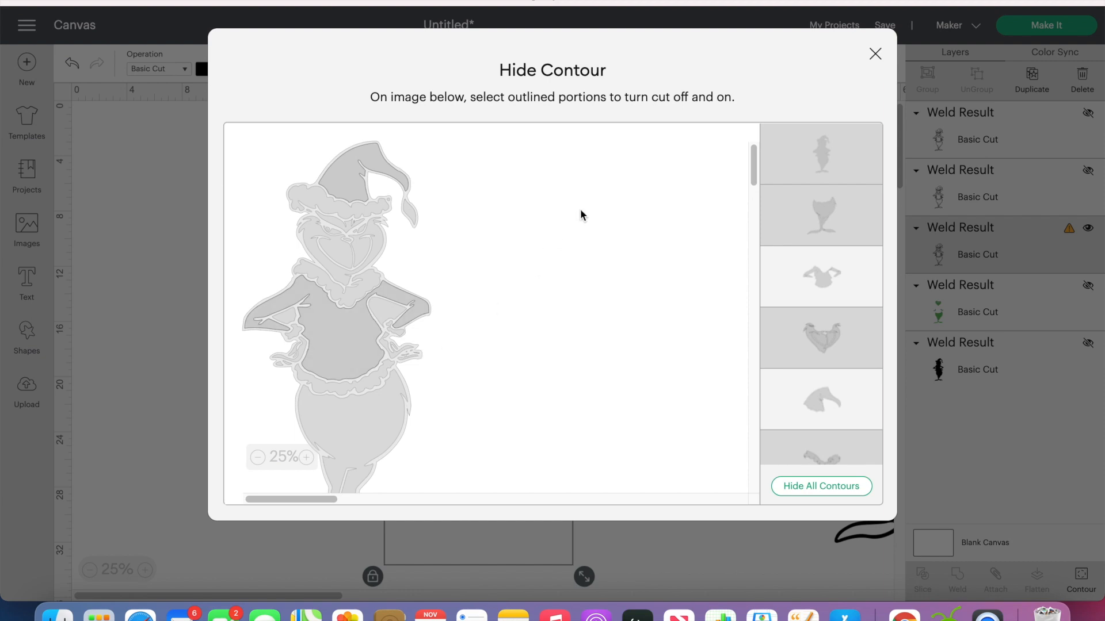
pyautogui.click(872, 50)
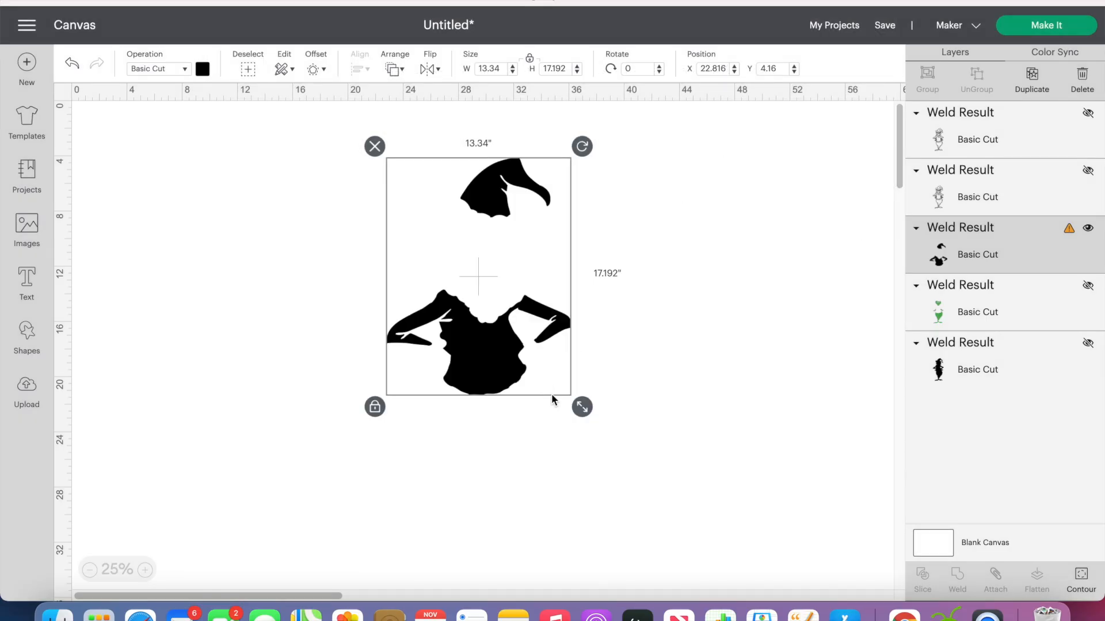
# - Shift the hat and suit layer slightly and recolor it red
pyautogui.moveTo(469, 318); pyautogui.dragTo(444, 323)
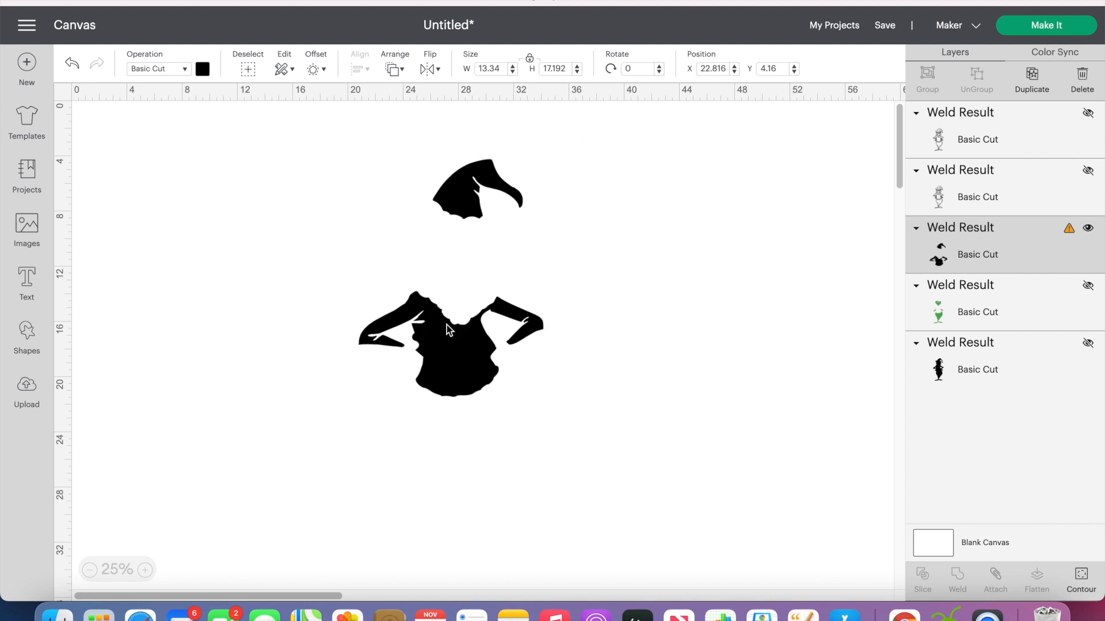
pyautogui.click(203, 68)
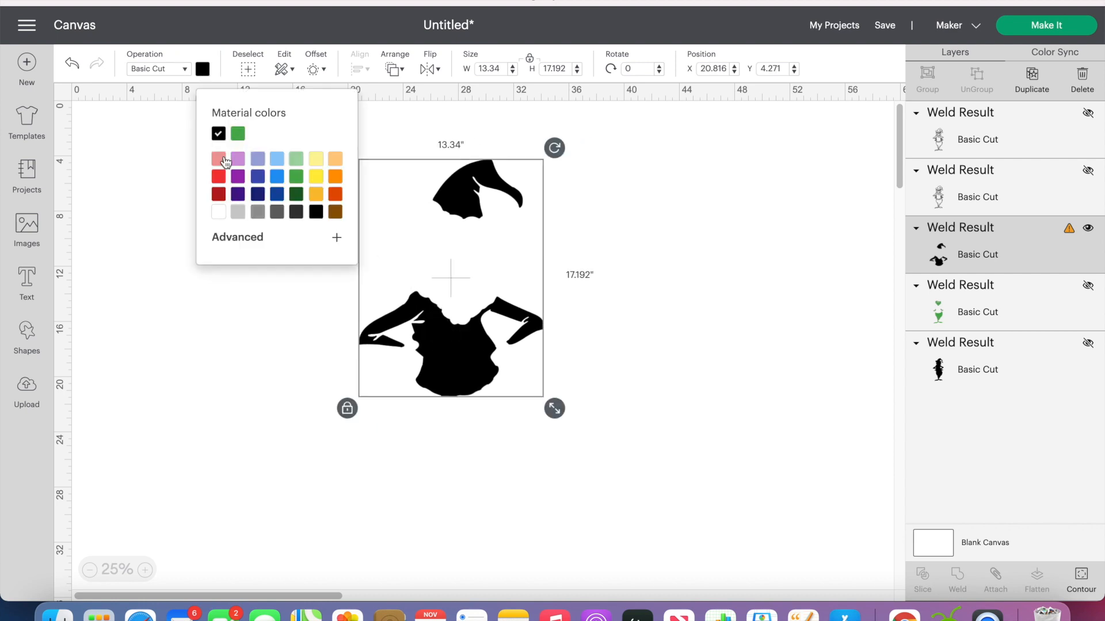
pyautogui.click(219, 176)
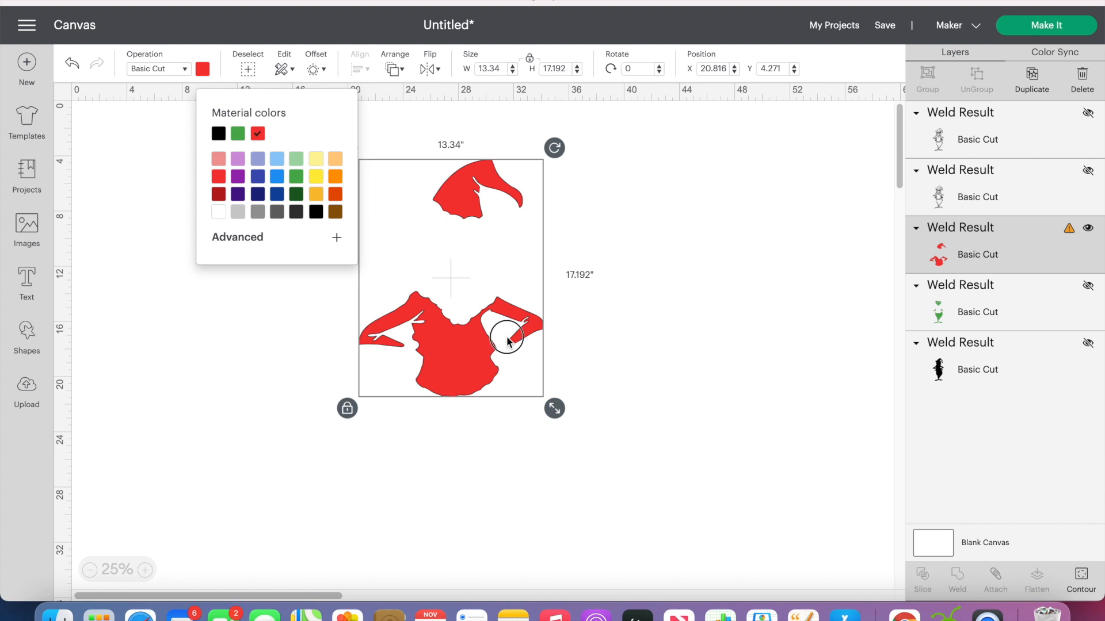
# - Hide the red layer, show the Grinch copy directly above it and reposition that copy on the canvas
pyautogui.click(1086, 229)
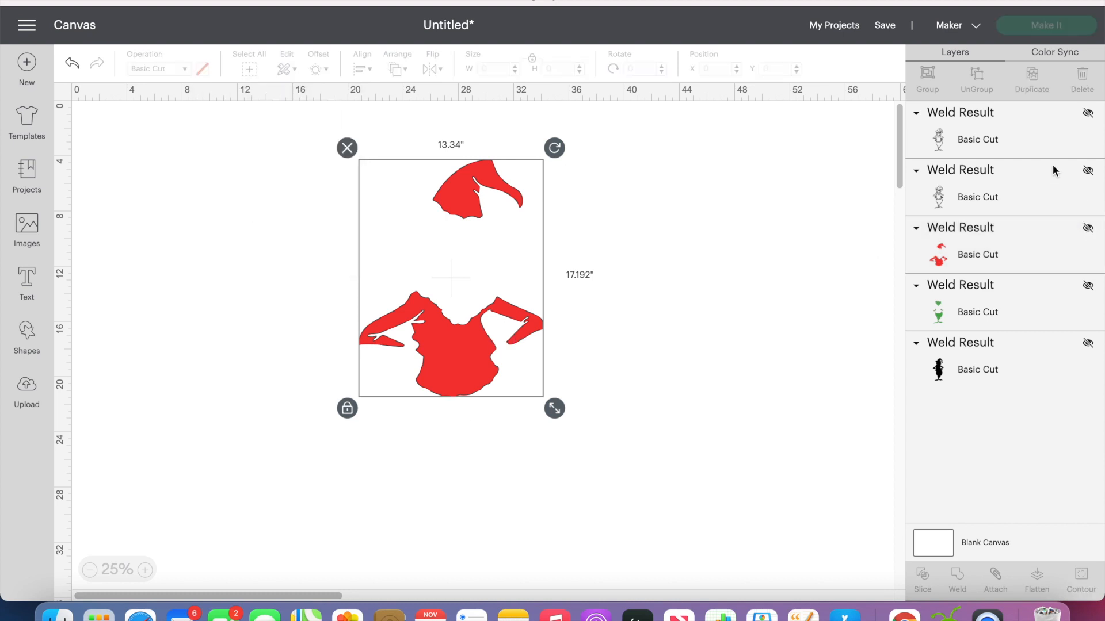
pyautogui.click(1089, 172)
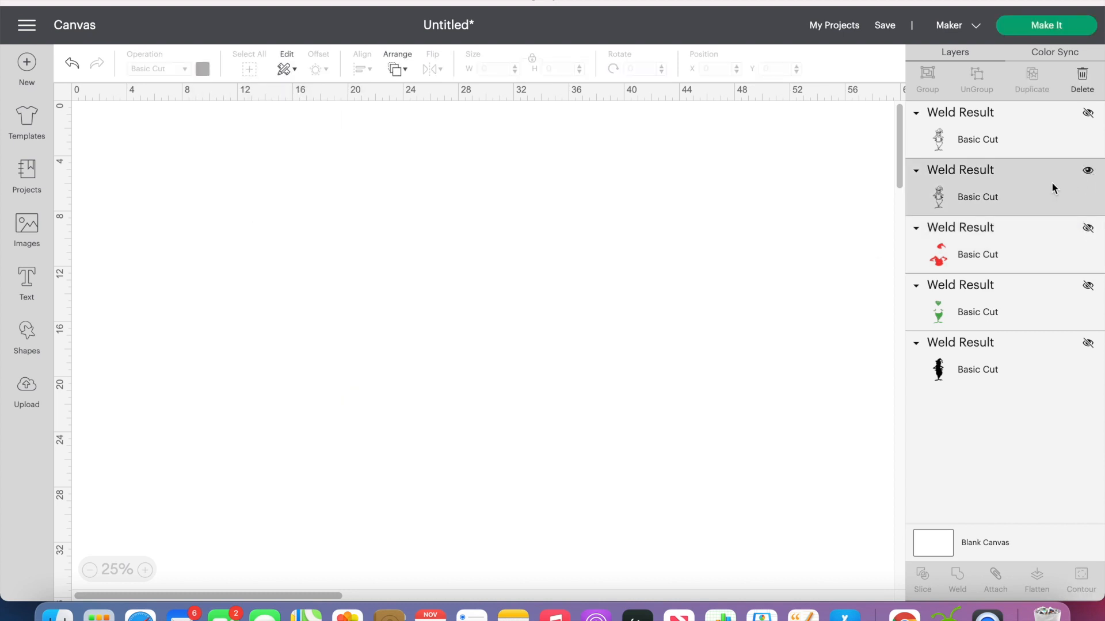
pyautogui.click(1038, 196)
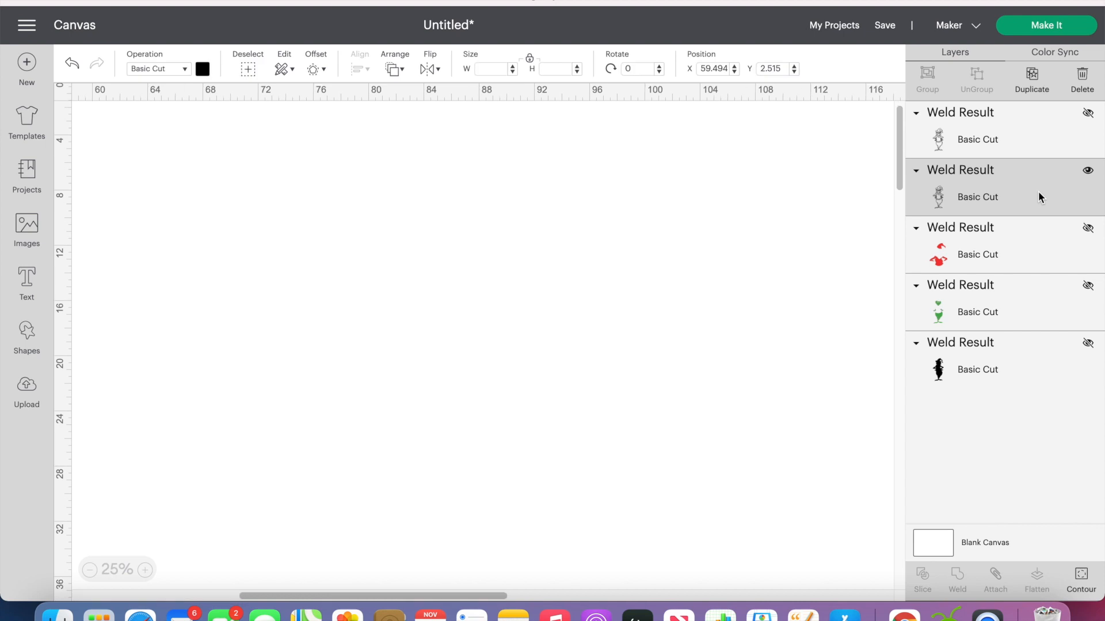
pyautogui.moveTo(206, 321); pyautogui.dragTo(344, 336)
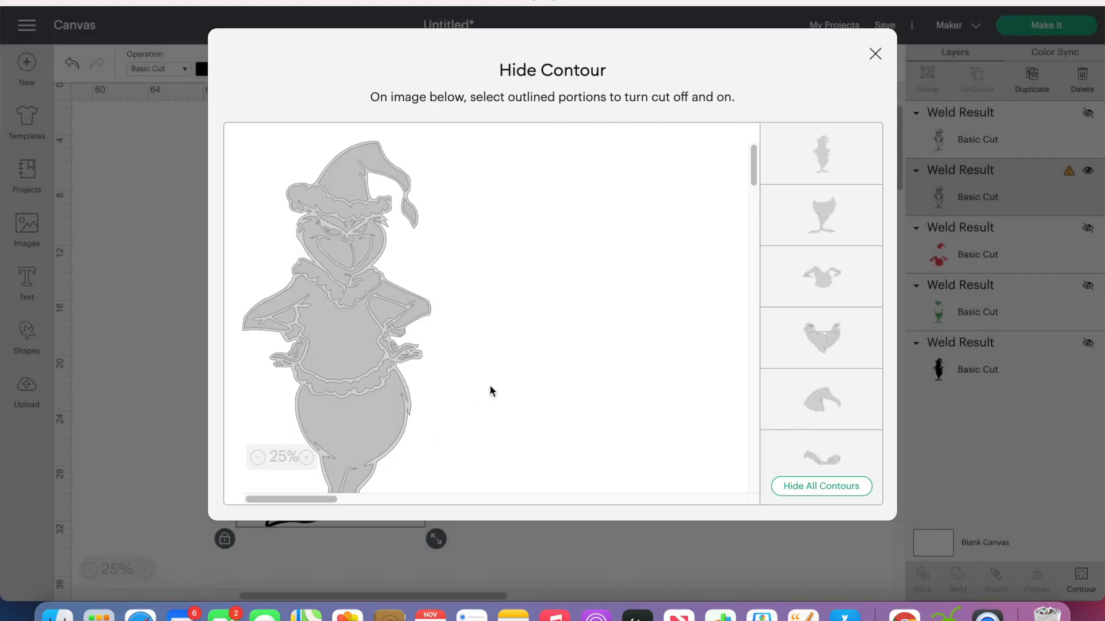
# - Hide the outer outline, lower body and hand contours of the newly shown Grinch copy, keeping the suit contour on
pyautogui.click(417, 431)
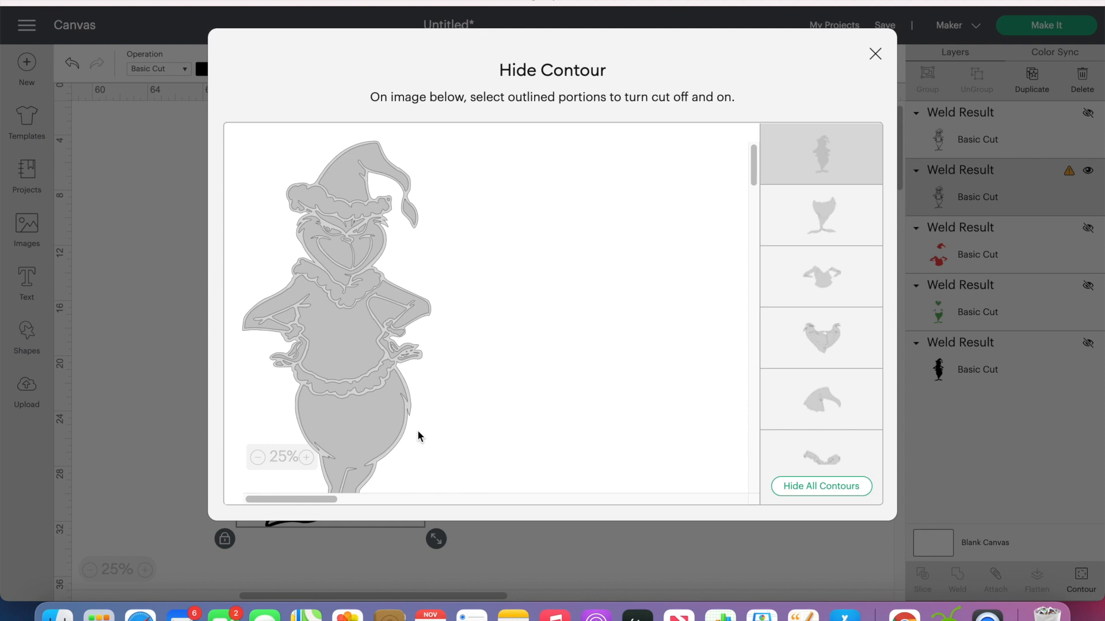
pyautogui.click(383, 411)
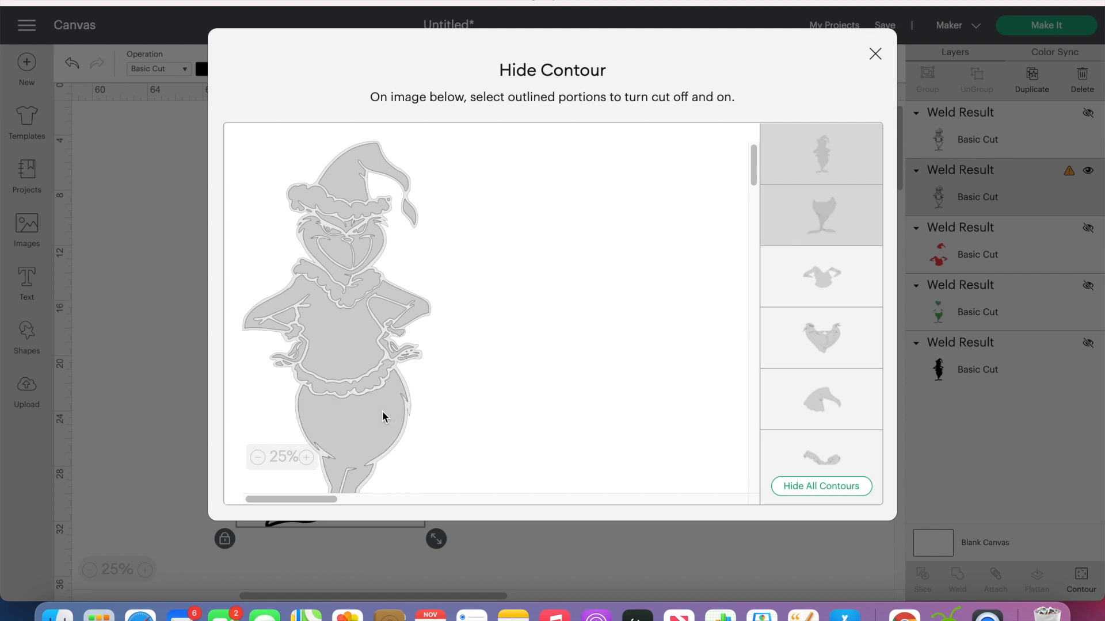
pyautogui.click(417, 352)
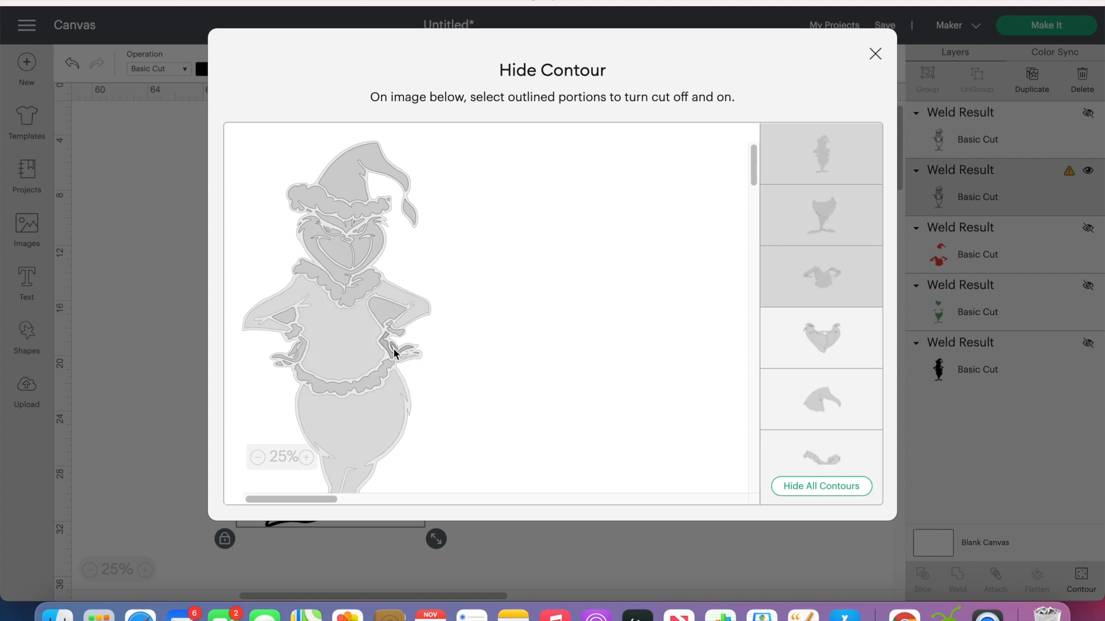
pyautogui.click(410, 314)
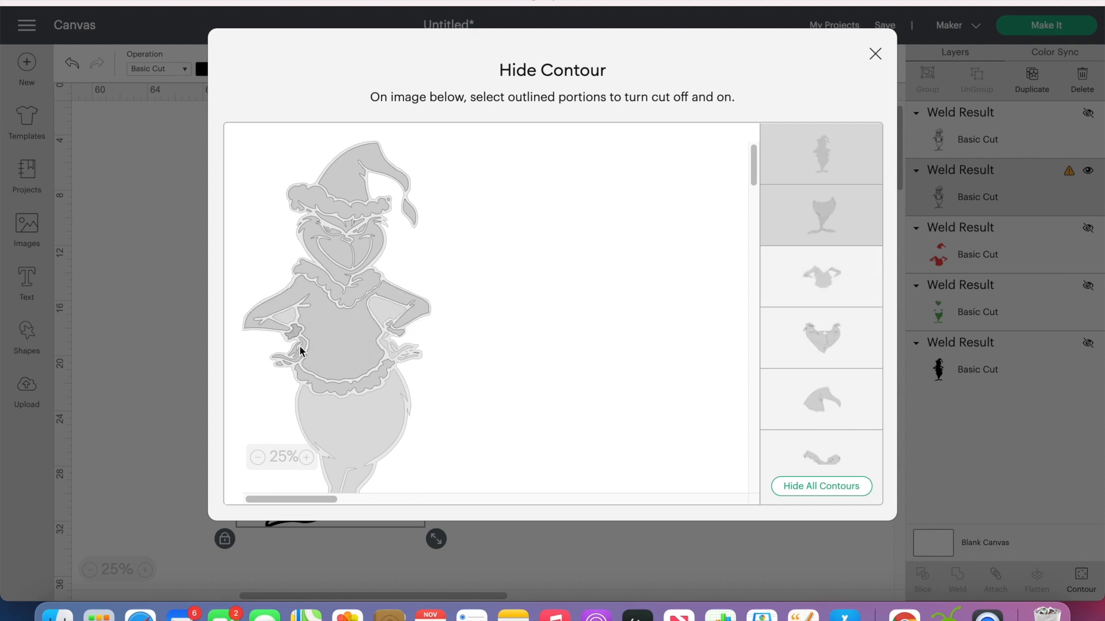
pyautogui.click(283, 356)
# - Hide the face contours of the same copy, including the mouth, nose, eye area and cheek pieces
pyautogui.click(338, 246)
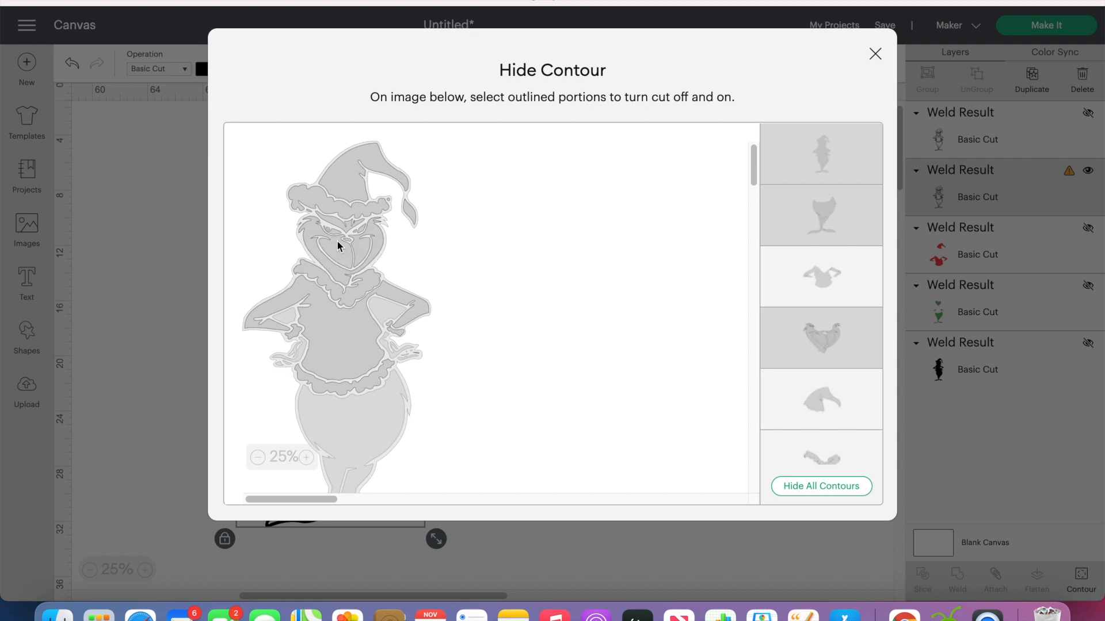
pyautogui.click(344, 240)
pyautogui.click(354, 231)
pyautogui.click(300, 223)
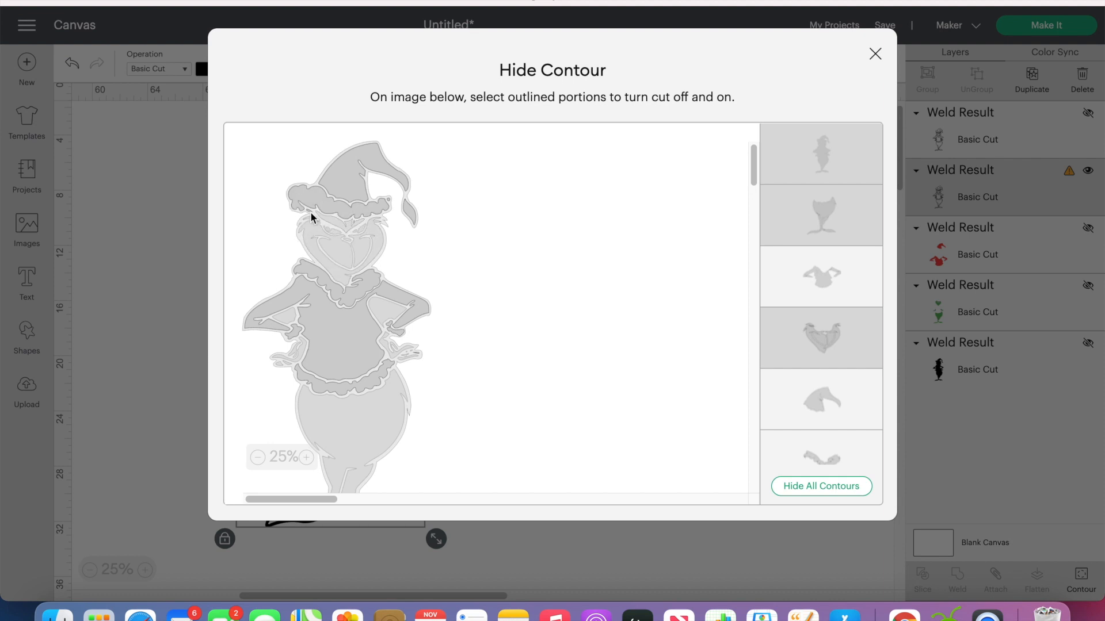
# - Hide the hat, remaining hand detail and suit contours so only the white fur trim and hat tip pieces remain
pyautogui.click(352, 177)
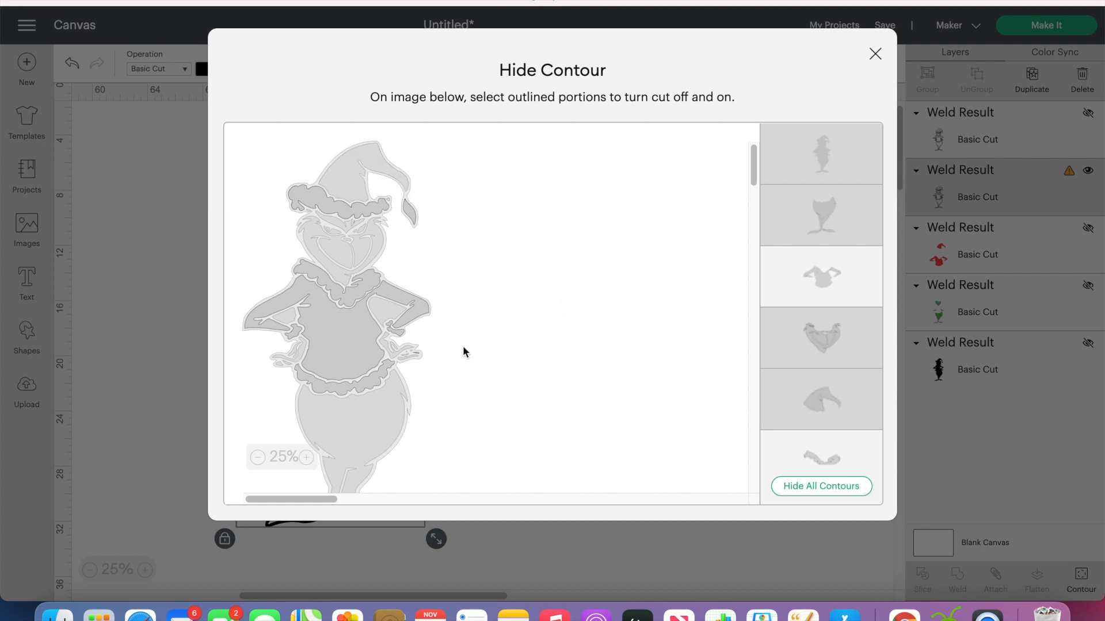
pyautogui.click(419, 353)
pyautogui.click(875, 57)
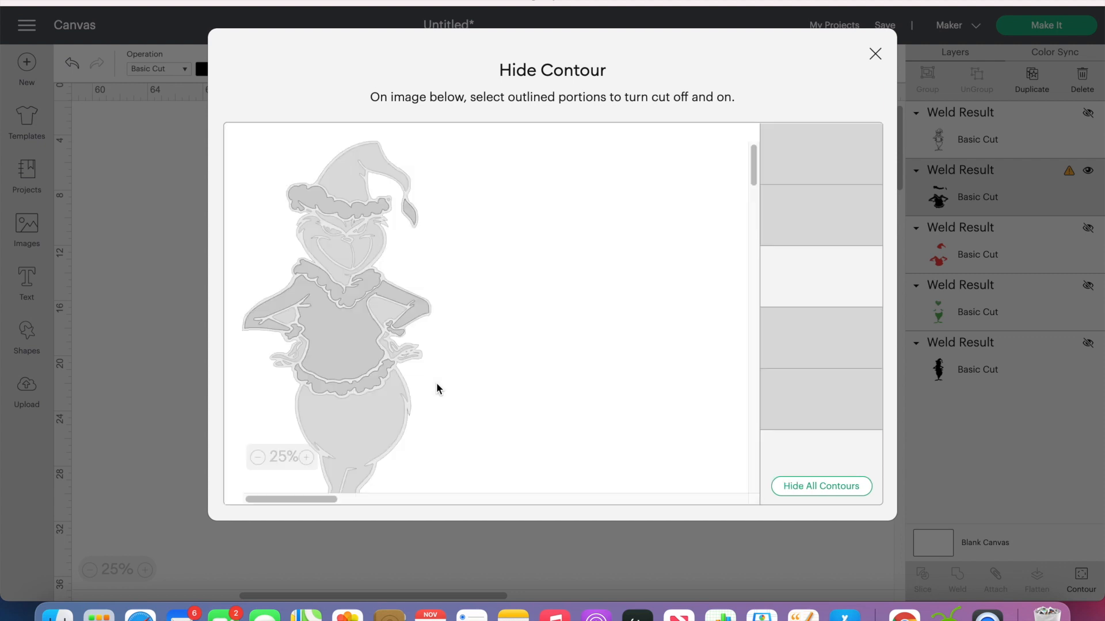
pyautogui.click(352, 342)
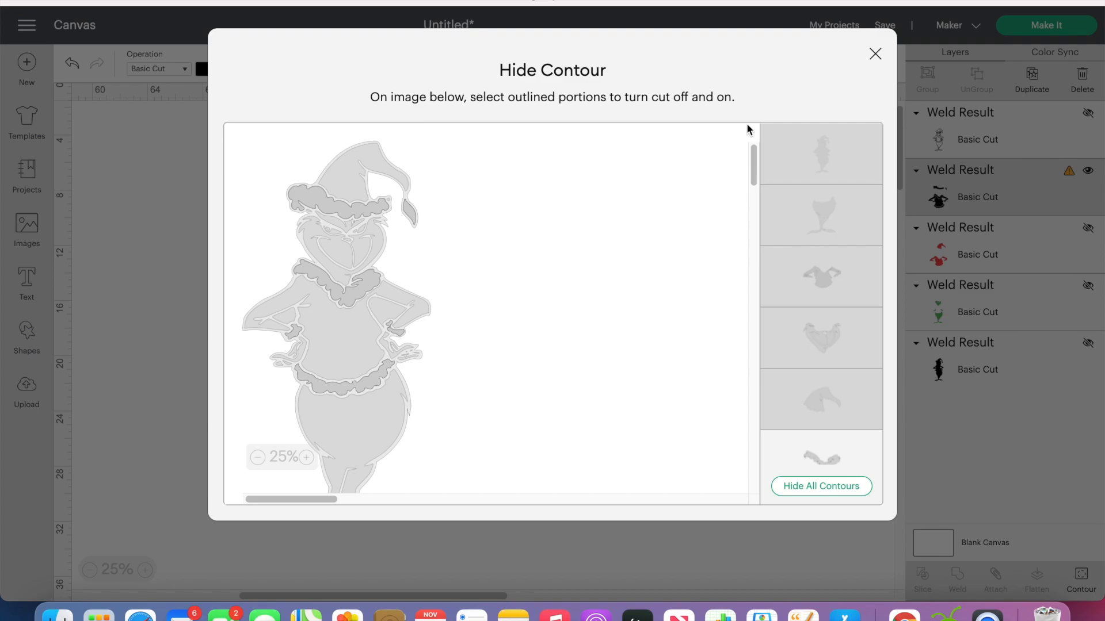
pyautogui.click(874, 54)
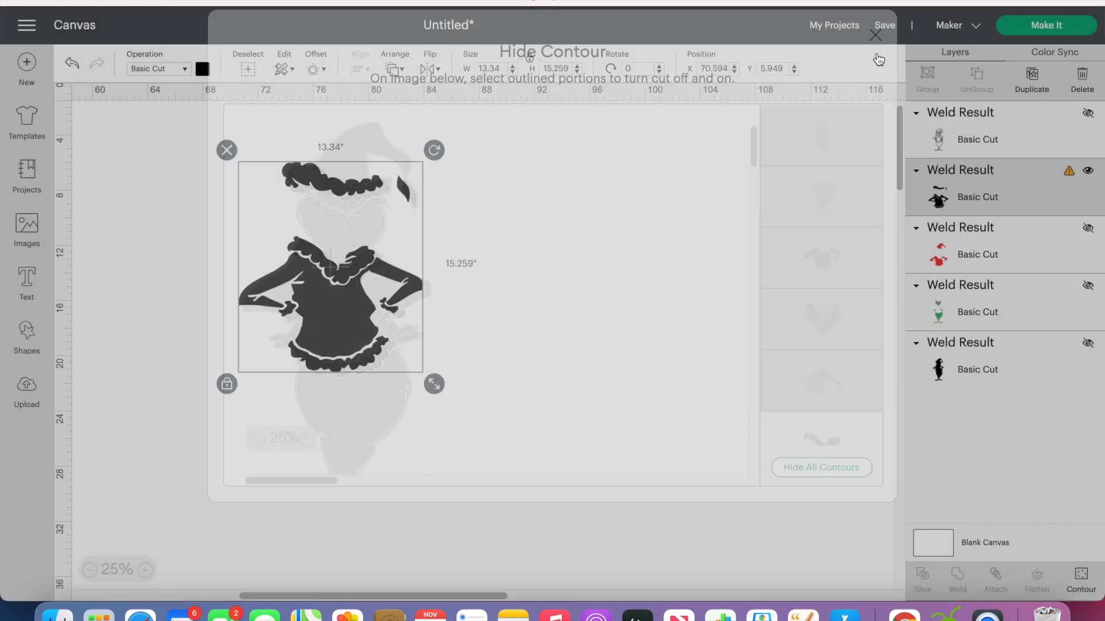
# - Recolor the fur trim and hat tip pieces white
pyautogui.click(205, 71)
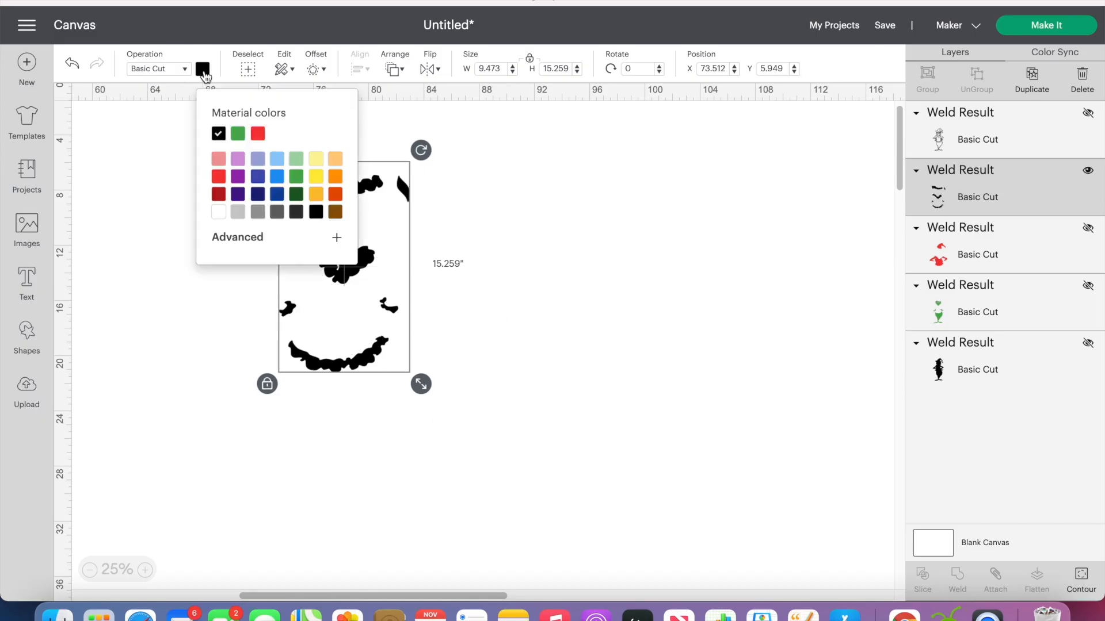
pyautogui.click(221, 215)
pyautogui.click(373, 338)
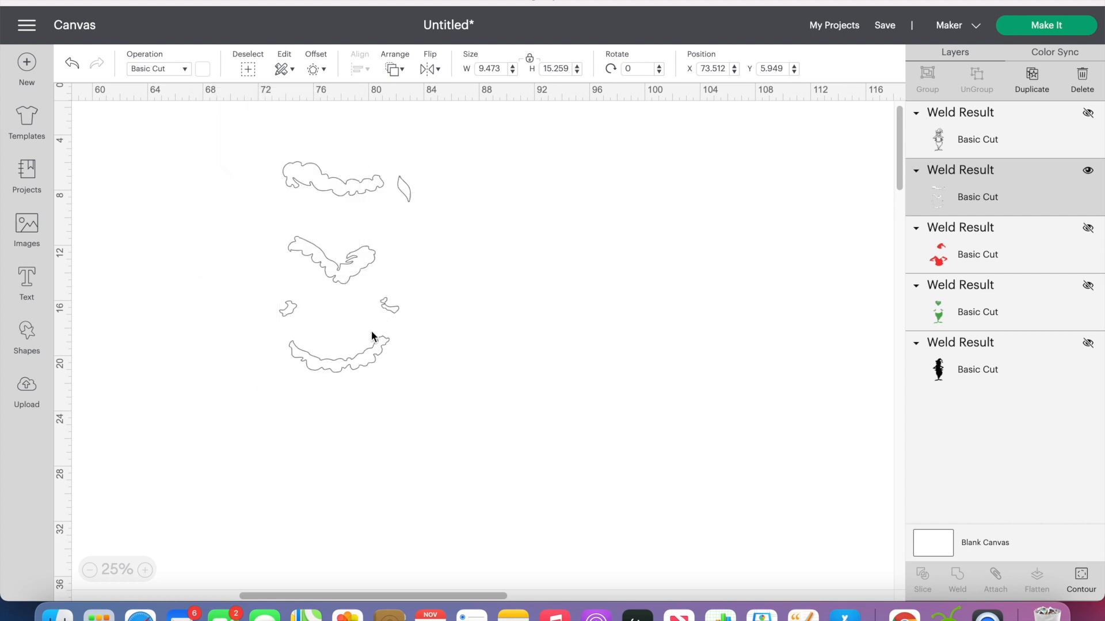
# - Hide the white trim layer, show the last uncolored Grinch copy and open its contours for editing
pyautogui.click(1088, 170)
pyautogui.click(1087, 113)
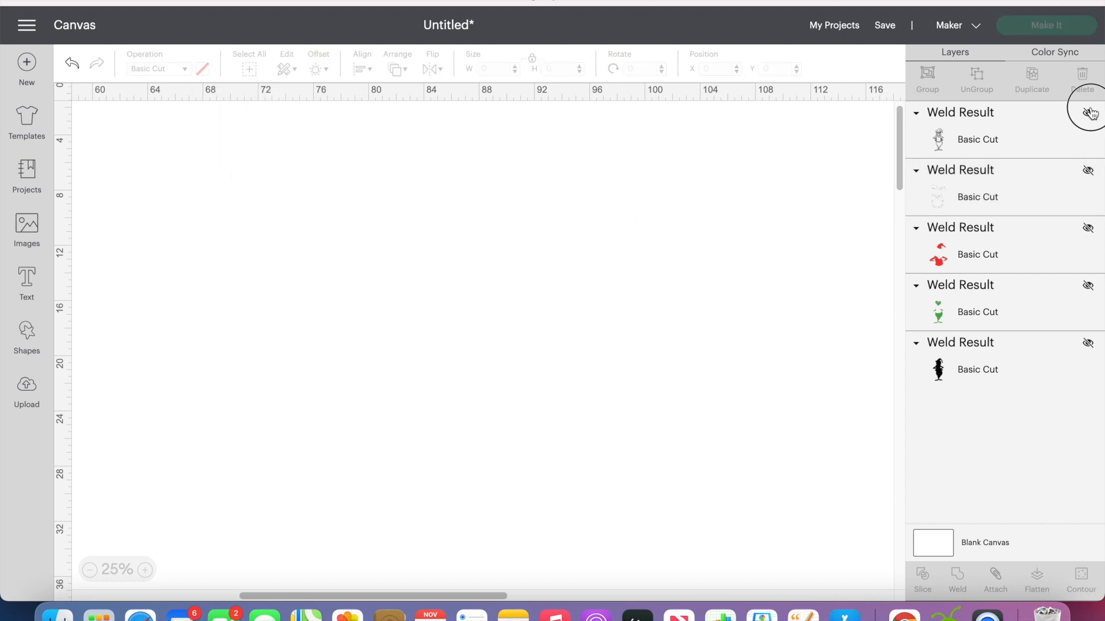
pyautogui.click(1043, 130)
pyautogui.click(1079, 579)
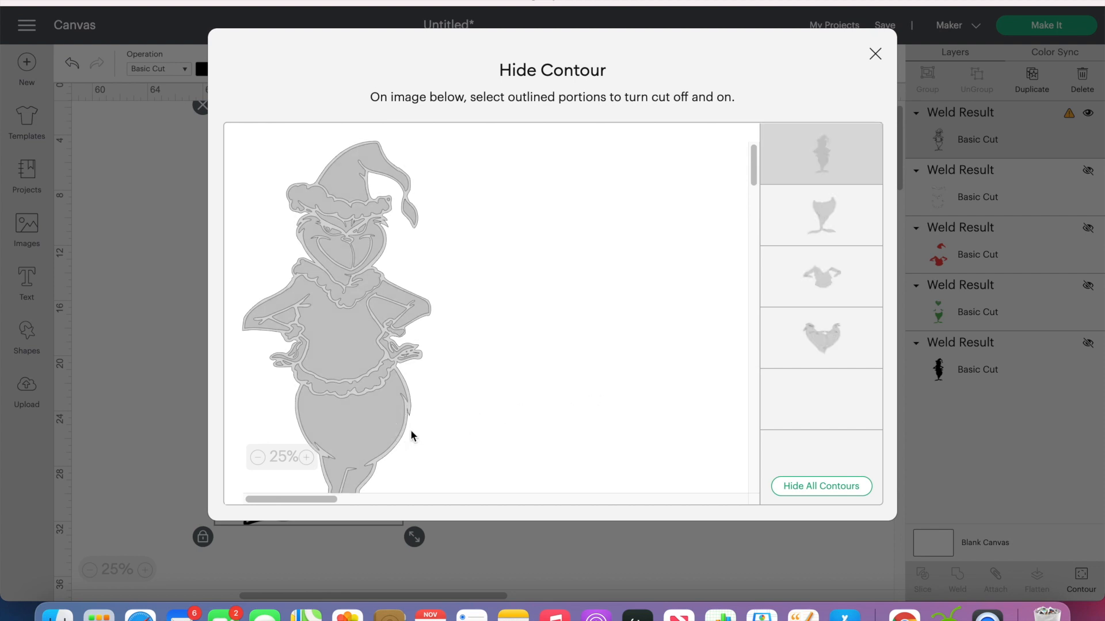
# - Hide the lower body, suit, hand and cuff contours of this Grinch copy
pyautogui.click(383, 413)
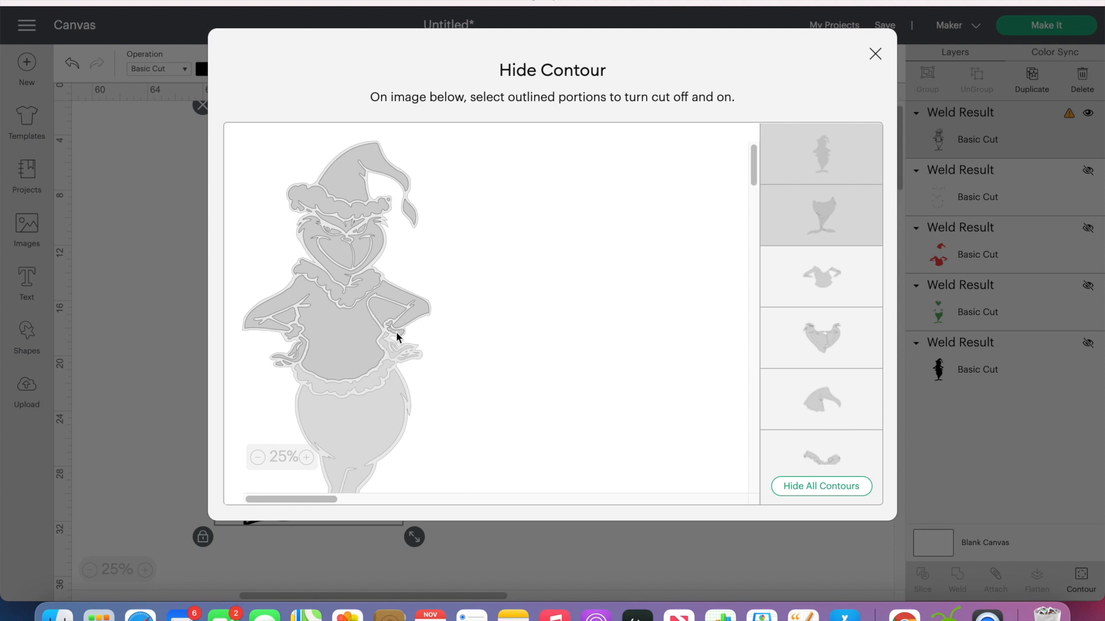
pyautogui.click(411, 317)
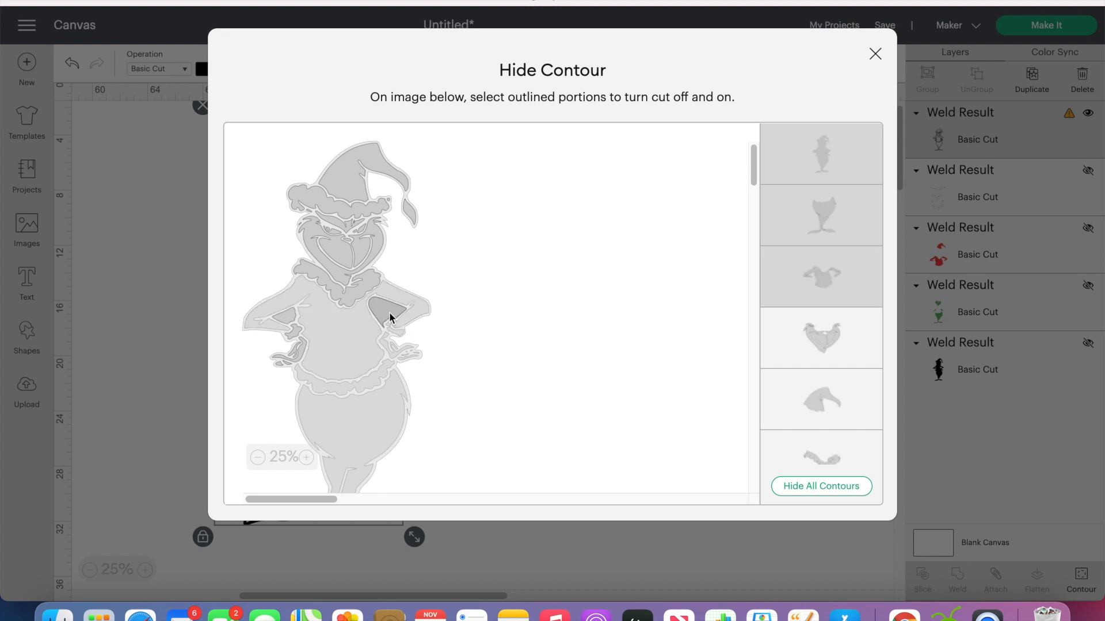
pyautogui.click(299, 354)
pyautogui.click(287, 364)
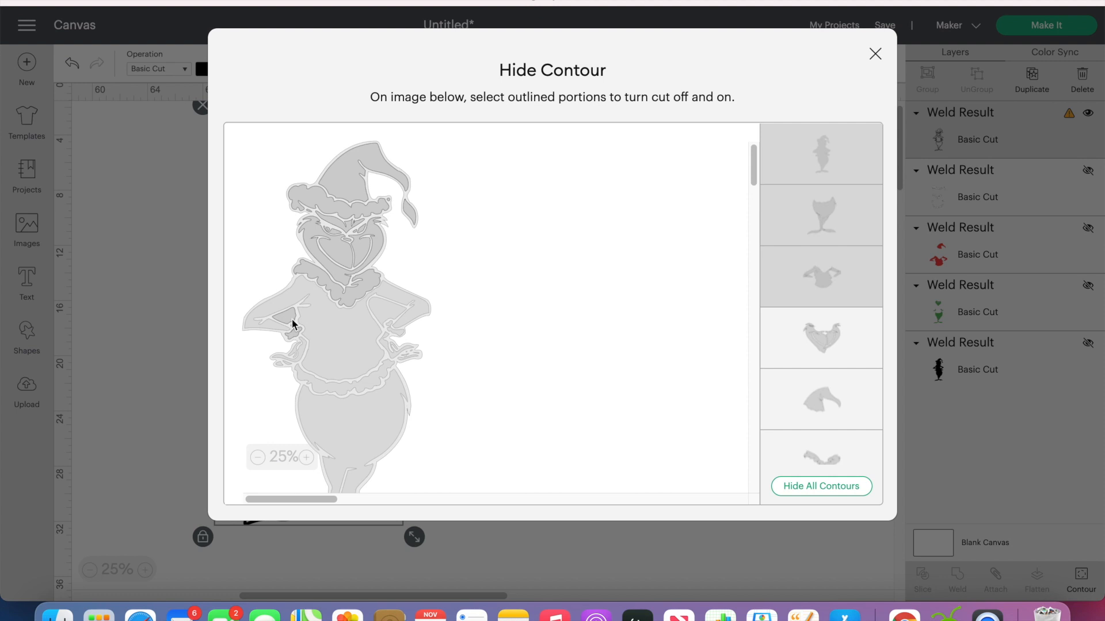
pyautogui.click(353, 289)
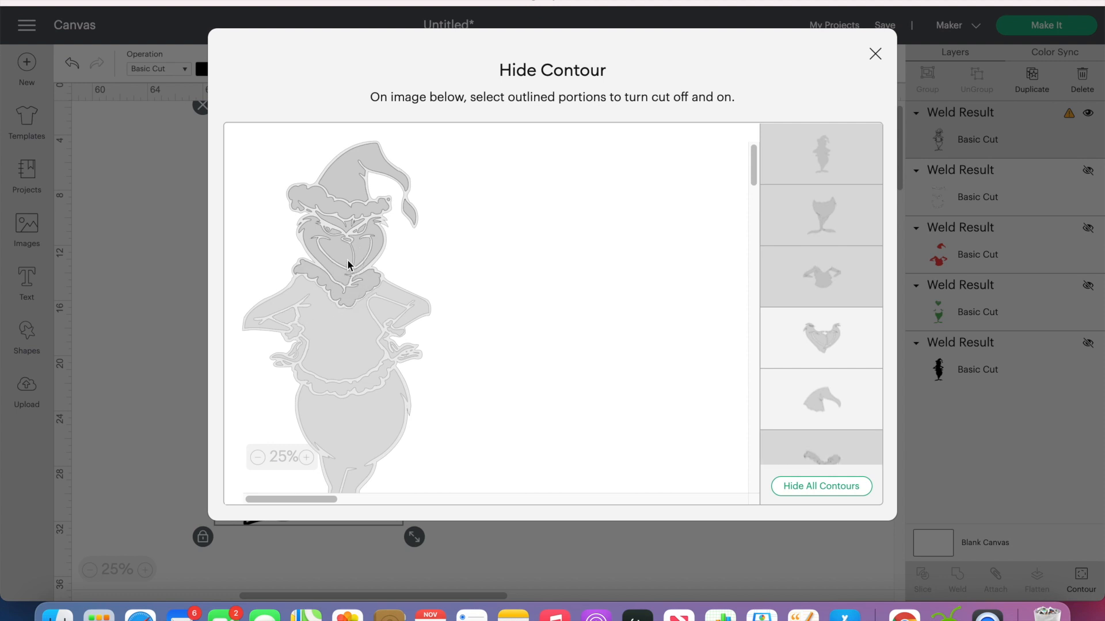
# - Hide the hat, hat trim, face and collar contours so only the two eye pieces remain
pyautogui.click(348, 265)
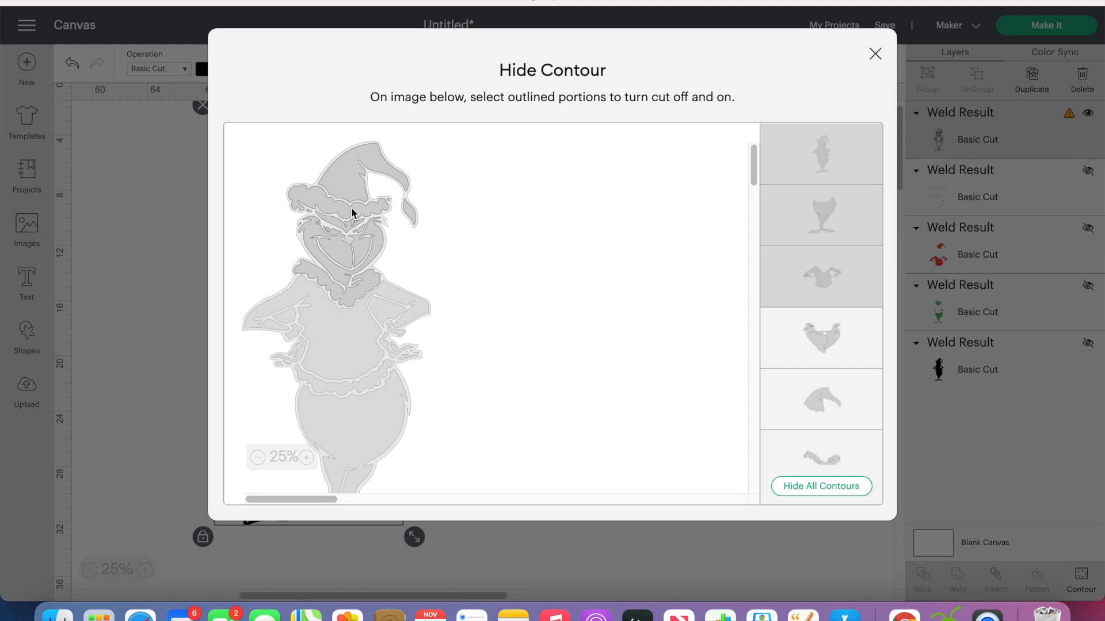
pyautogui.click(348, 183)
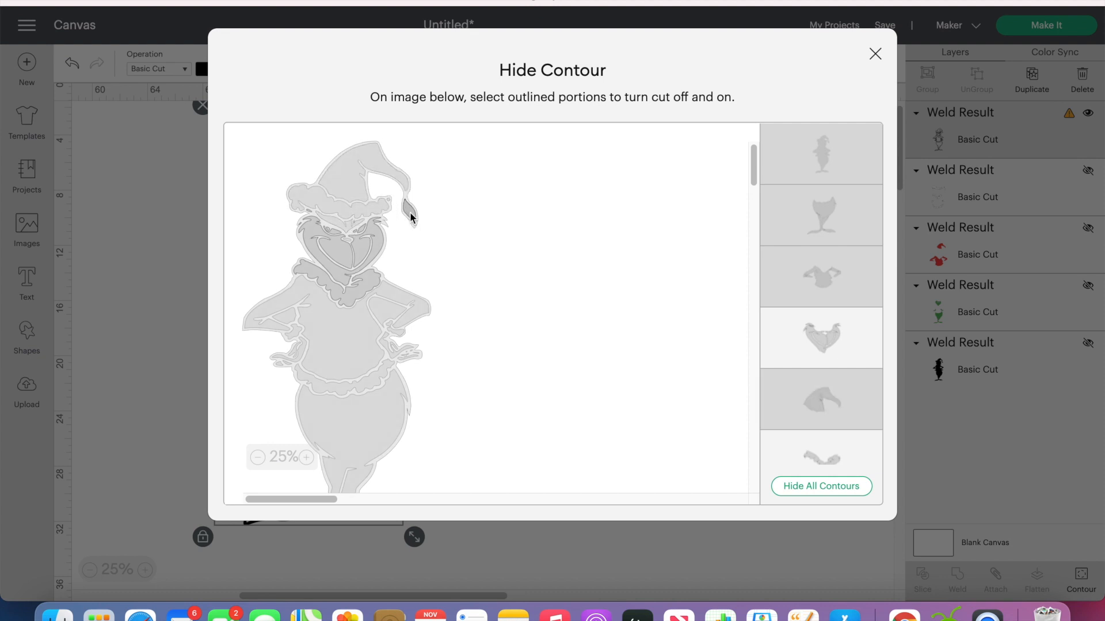
pyautogui.click(309, 218)
pyautogui.click(301, 222)
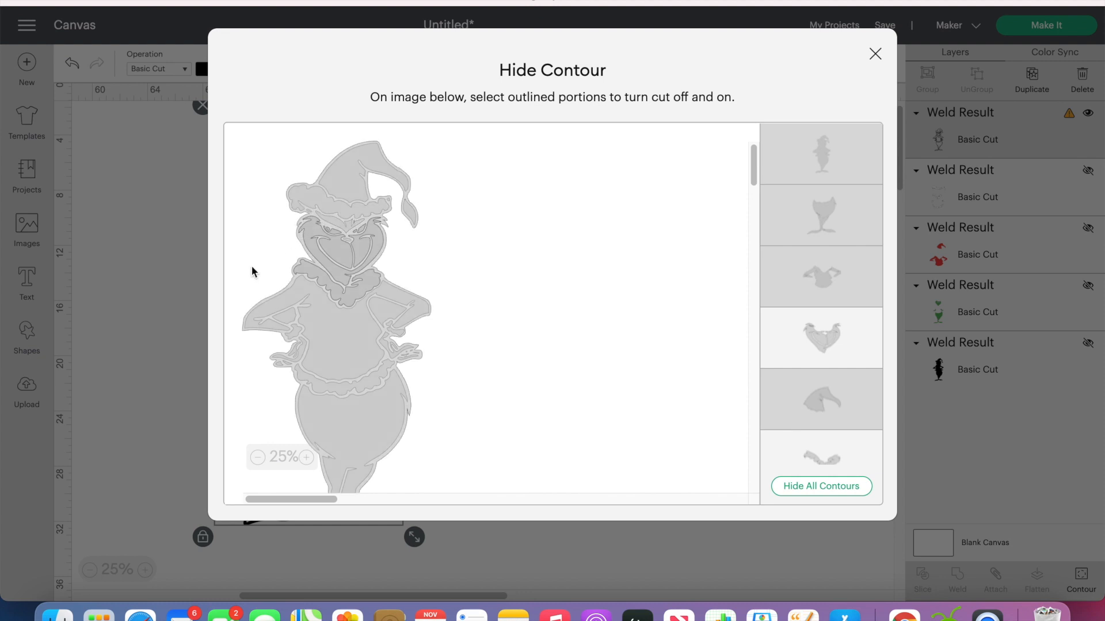
pyautogui.click(307, 228)
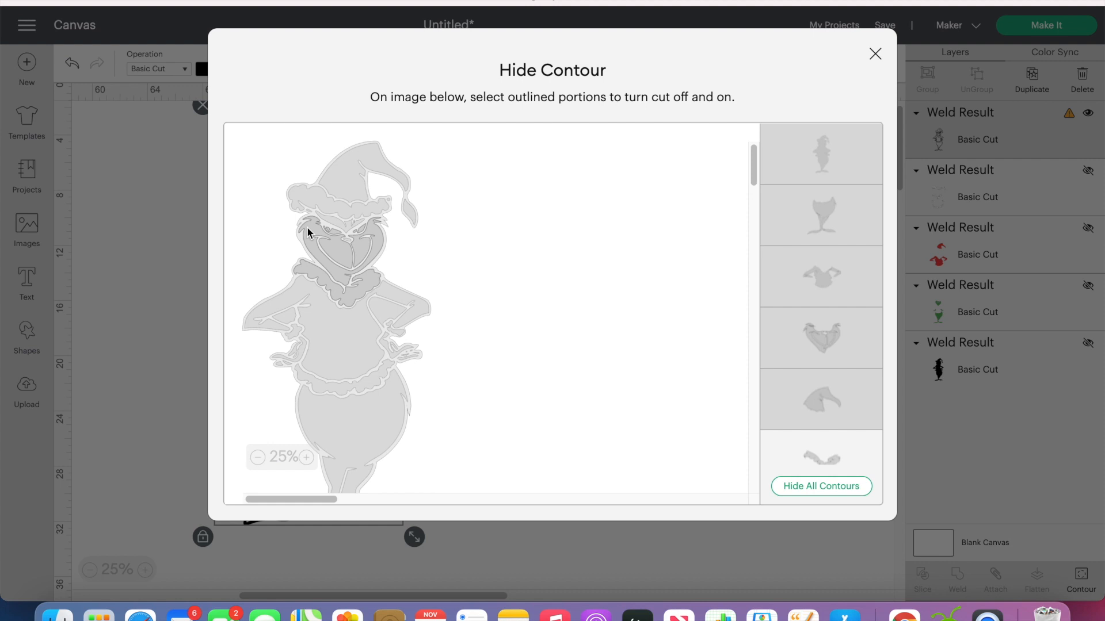
pyautogui.click(332, 293)
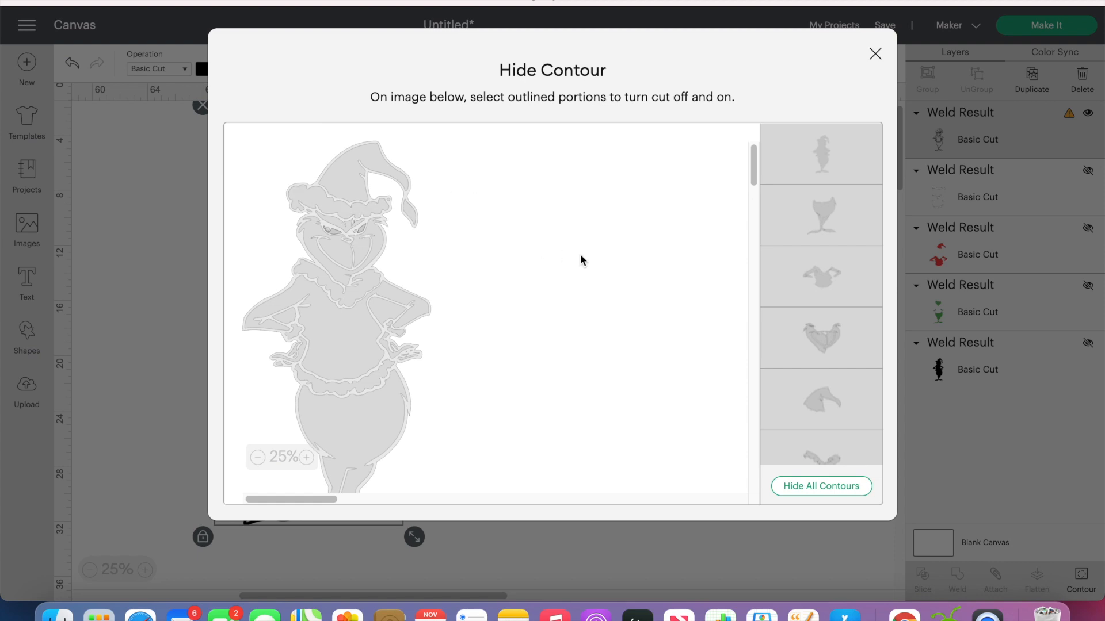
pyautogui.click(876, 55)
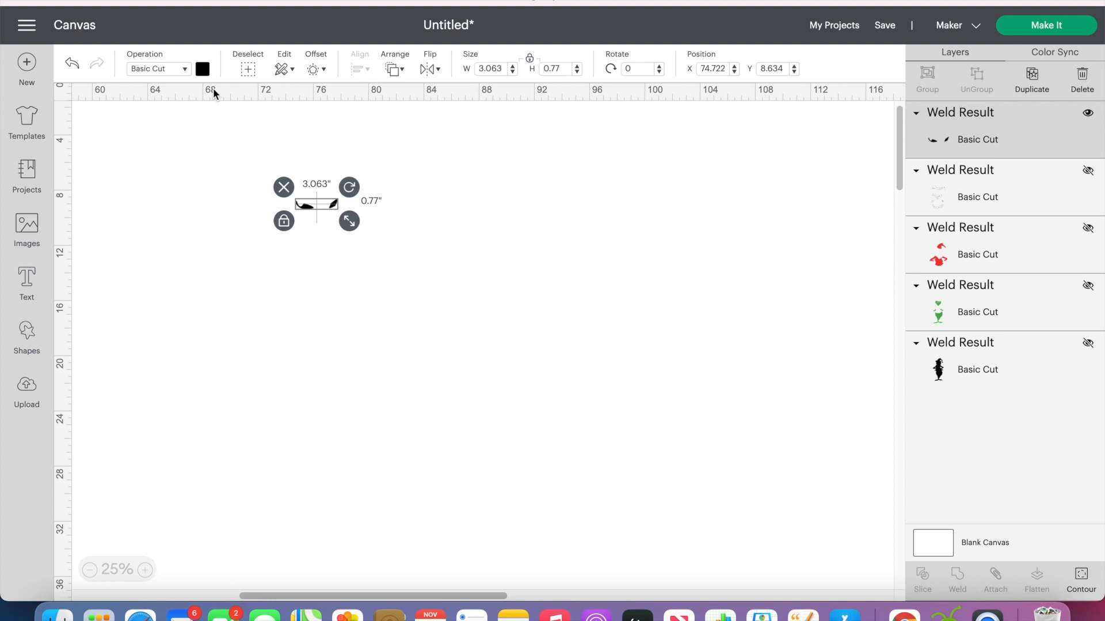
# - Recolor the two eye pieces yellow
pyautogui.click(202, 70)
pyautogui.click(316, 176)
pyautogui.click(402, 183)
# - Show the hidden white trim, red suit, green body and black silhouette layers again
pyautogui.click(1088, 170)
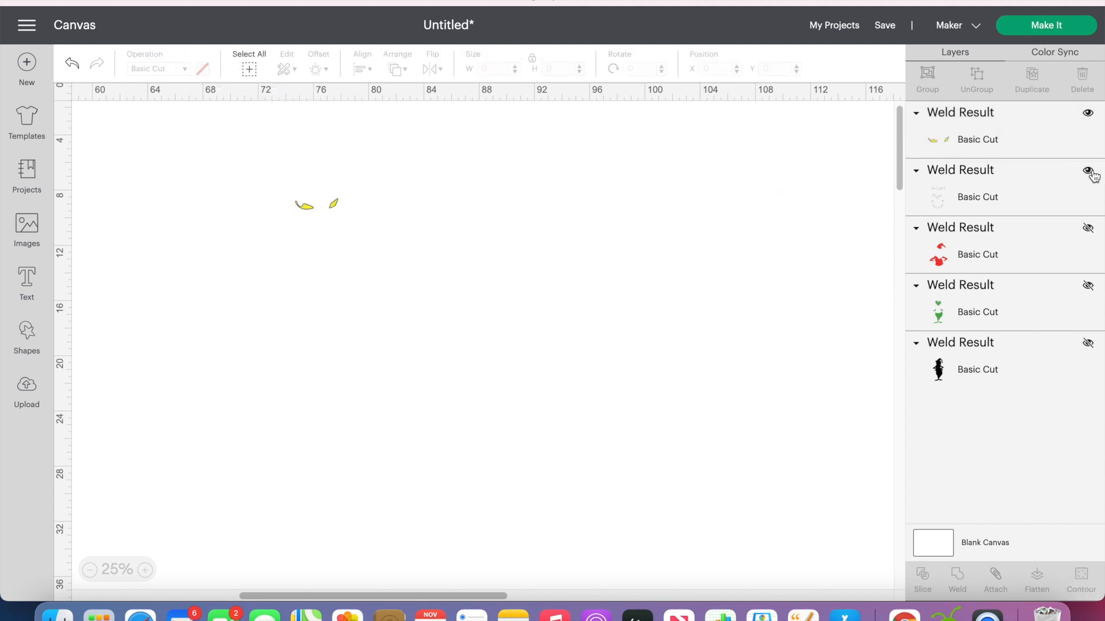
pyautogui.click(1087, 286)
pyautogui.click(1087, 343)
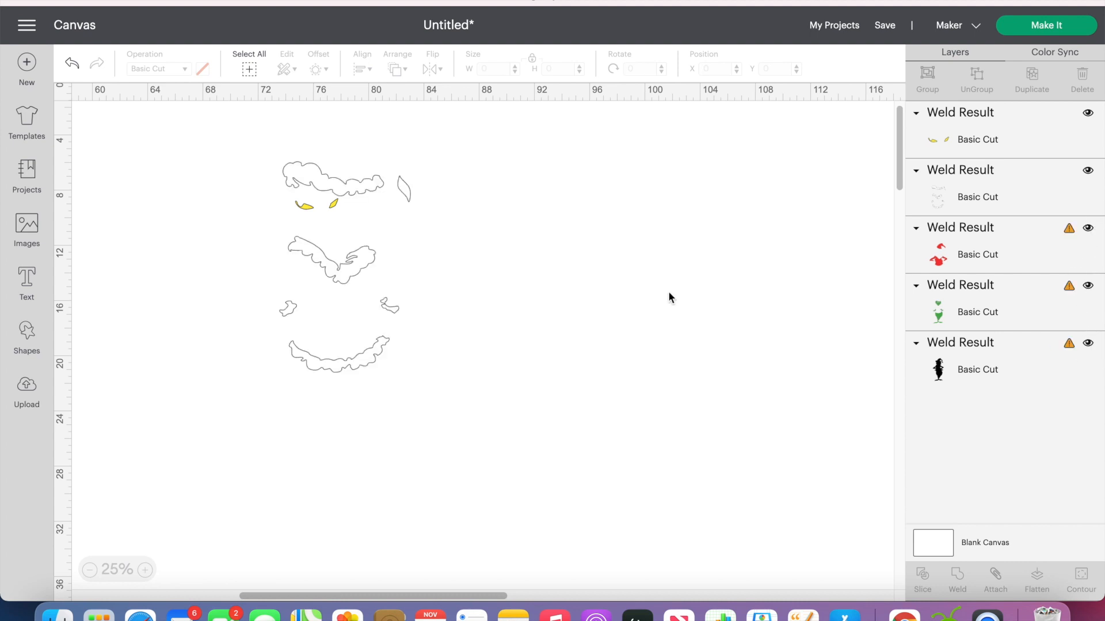
pyautogui.click(924, 361)
# - Move the white fur trim and yellow eyes across the canvas to sit close to the black silhouette
pyautogui.moveTo(805, 267); pyautogui.dragTo(487, 277)
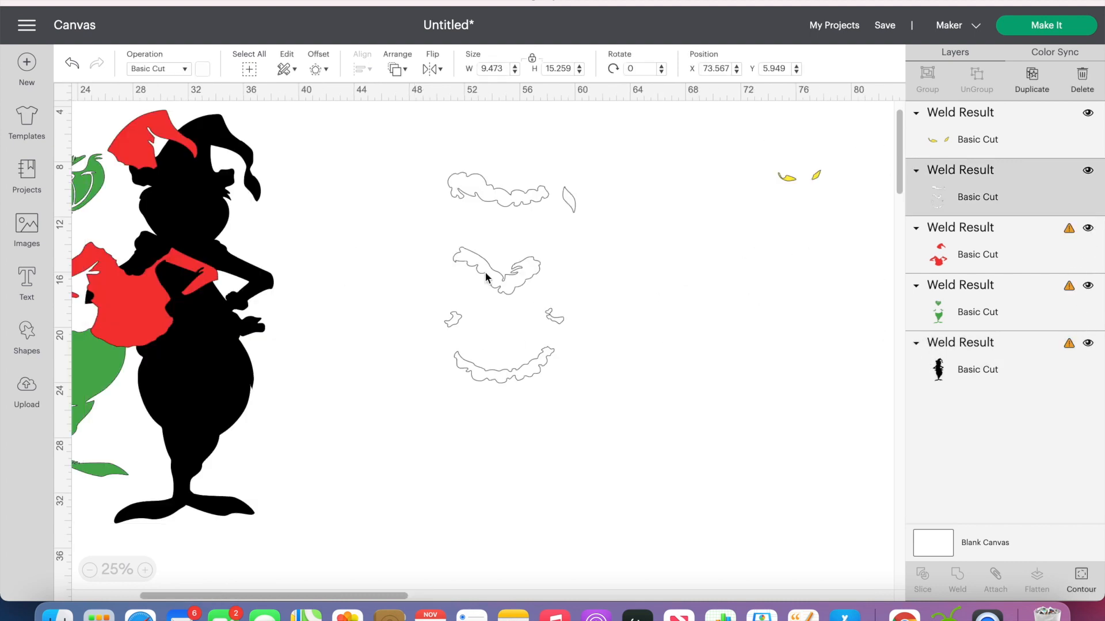
pyautogui.click(793, 180)
pyautogui.moveTo(793, 179); pyautogui.dragTo(447, 236)
pyautogui.click(819, 234)
pyautogui.moveTo(518, 264); pyautogui.dragTo(475, 300)
# - Reposition the black silhouette and align the green body and red suit on top of it
pyautogui.moveTo(222, 348); pyautogui.dragTo(394, 325)
pyautogui.moveTo(195, 404); pyautogui.dragTo(329, 420)
pyautogui.click(85, 357)
pyautogui.moveTo(276, 359); pyautogui.dragTo(341, 409)
pyautogui.moveTo(310, 268); pyautogui.dragTo(325, 314)
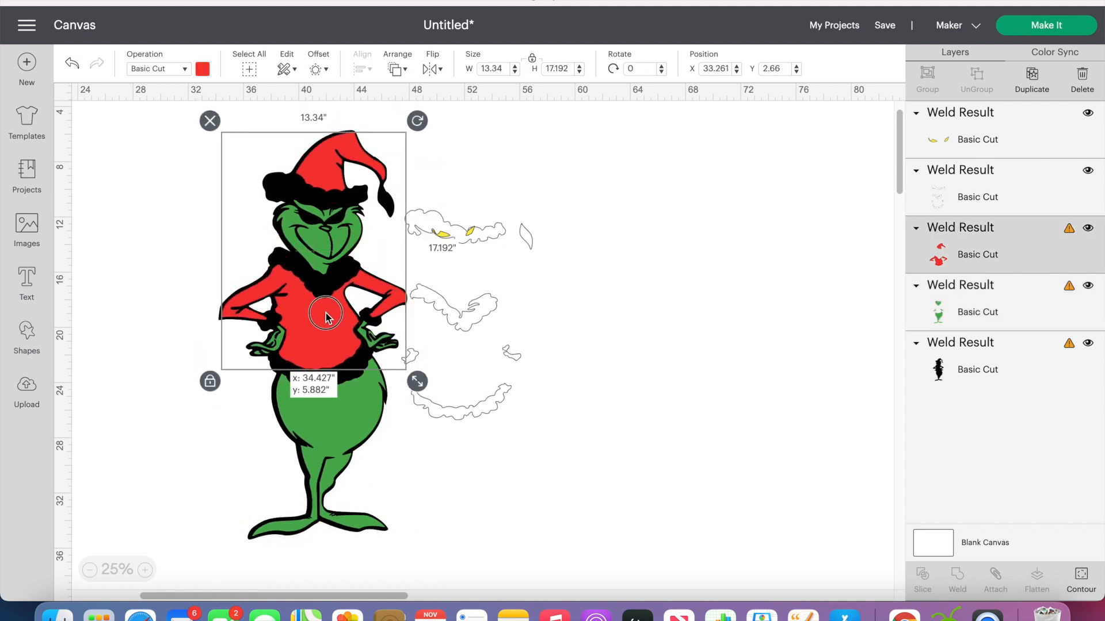
# - Align the white fur trim on the hat and suit and place the yellow eyes on the face
pyautogui.moveTo(470, 306); pyautogui.dragTo(336, 282)
pyautogui.moveTo(441, 233); pyautogui.dragTo(323, 226)
pyautogui.click(372, 323)
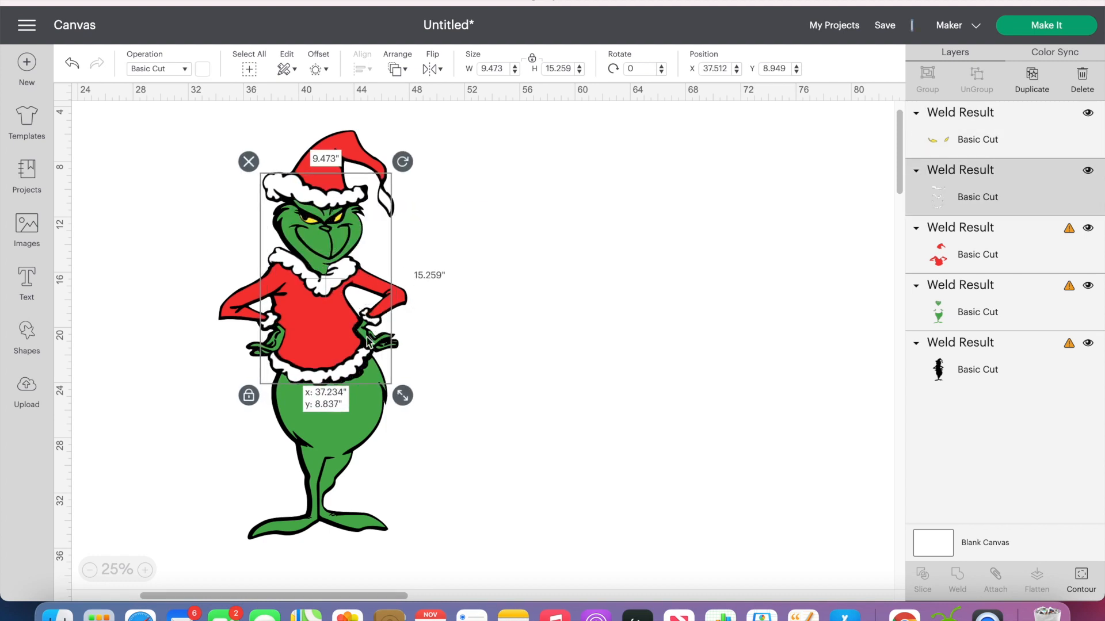
pyautogui.click(357, 401)
pyautogui.click(567, 257)
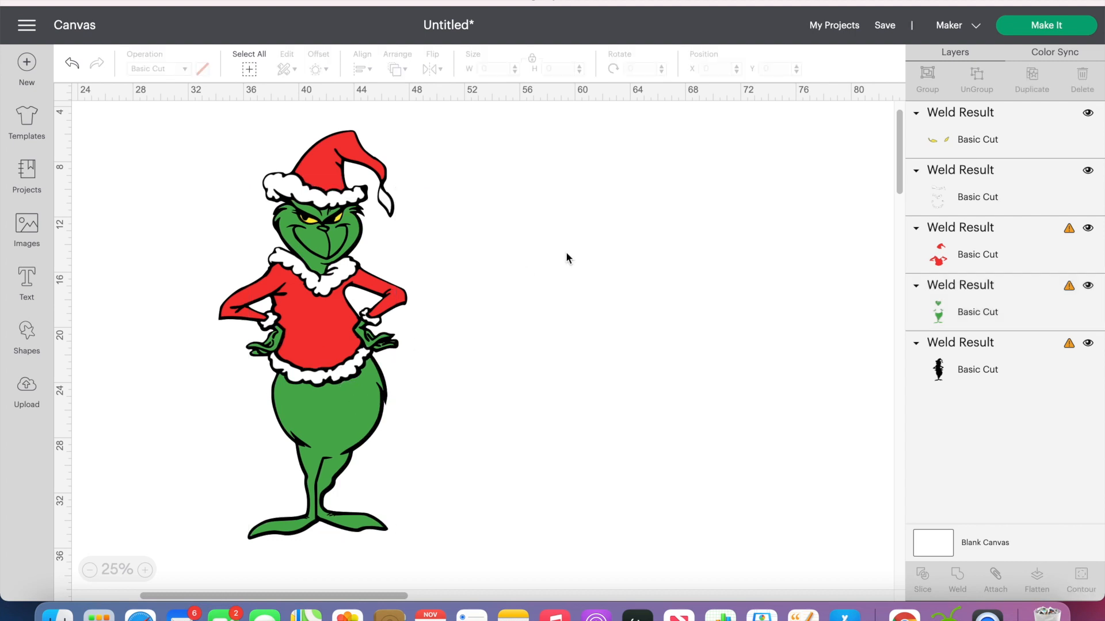
# - Nudge the white fur trim slightly and check its contours around the hat
pyautogui.click(354, 200)
pyautogui.moveTo(398, 201); pyautogui.dragTo(399, 202)
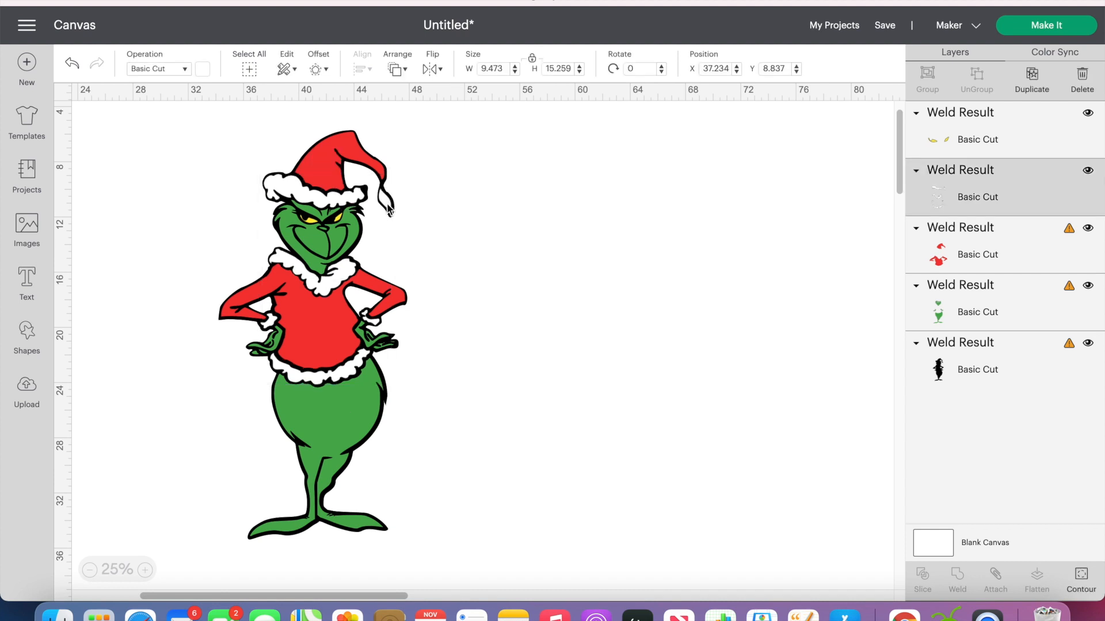
pyautogui.click(1087, 578)
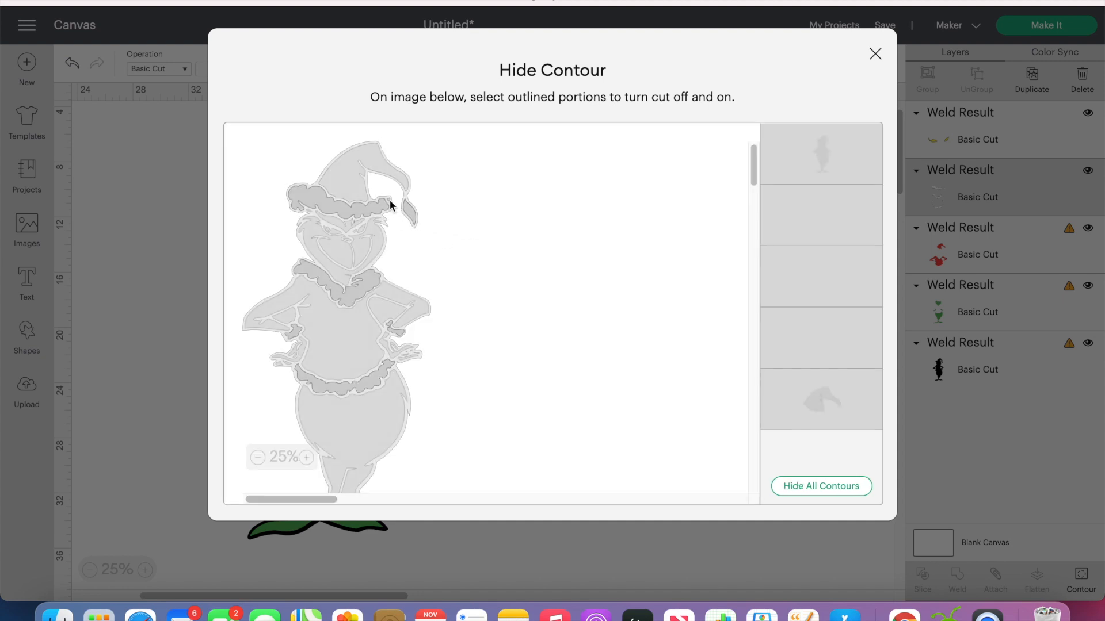
pyautogui.click(874, 54)
pyautogui.click(505, 211)
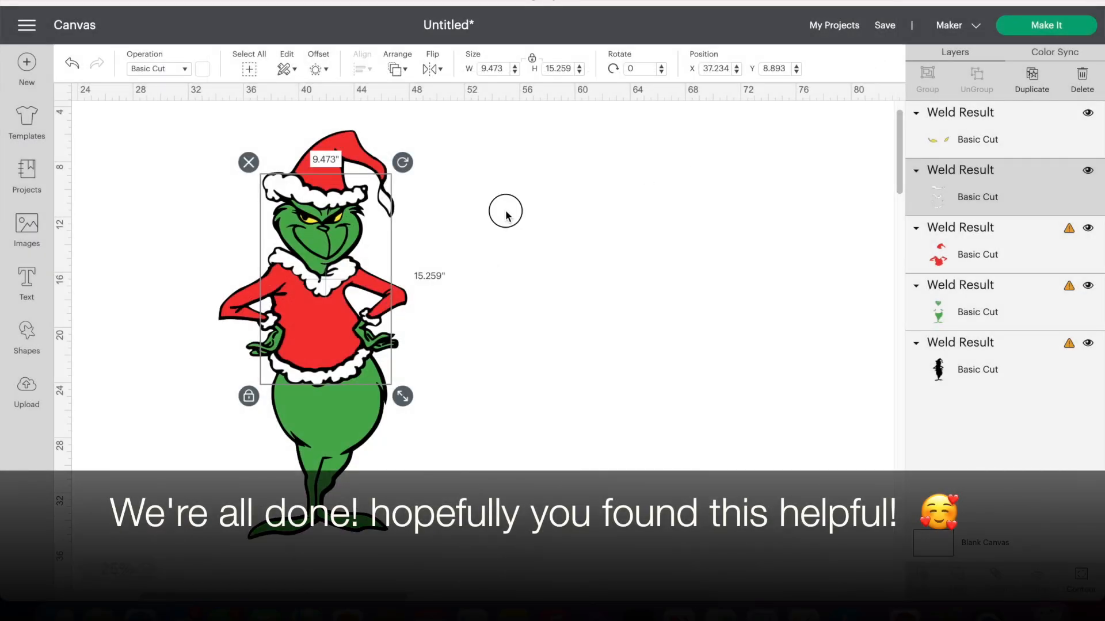